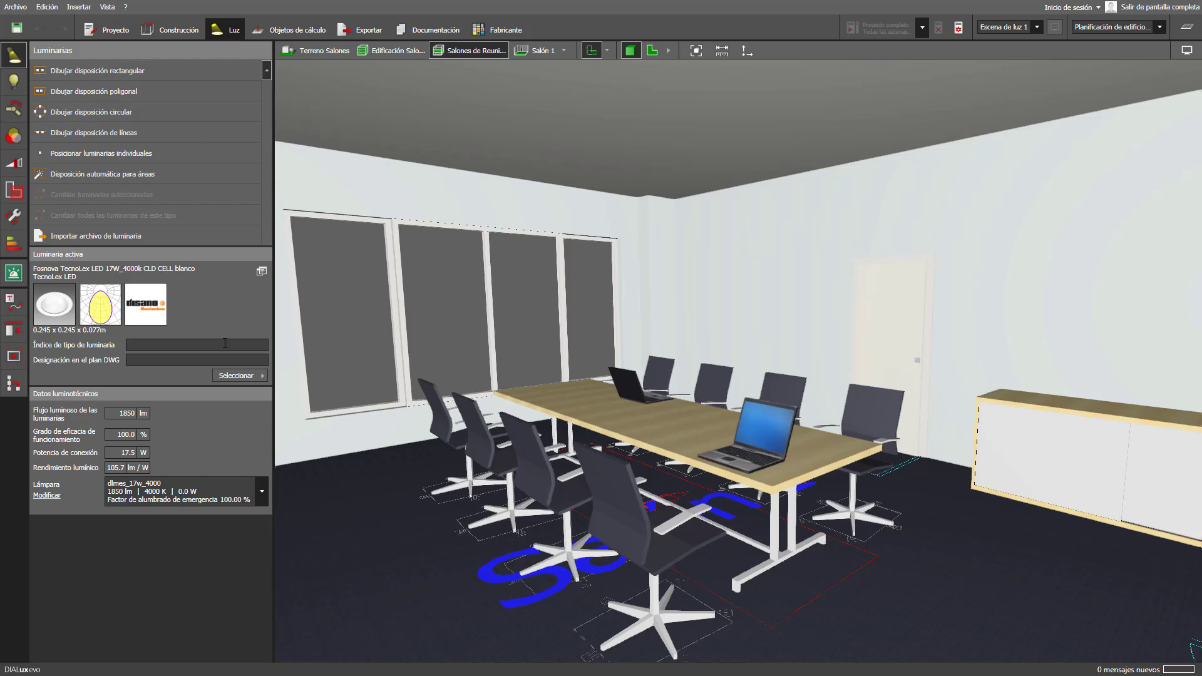
Step: Open the Disano luminaire catalogue and filter it by the subfamily Disano - LED SOLUTIONS
left_click(242, 378)
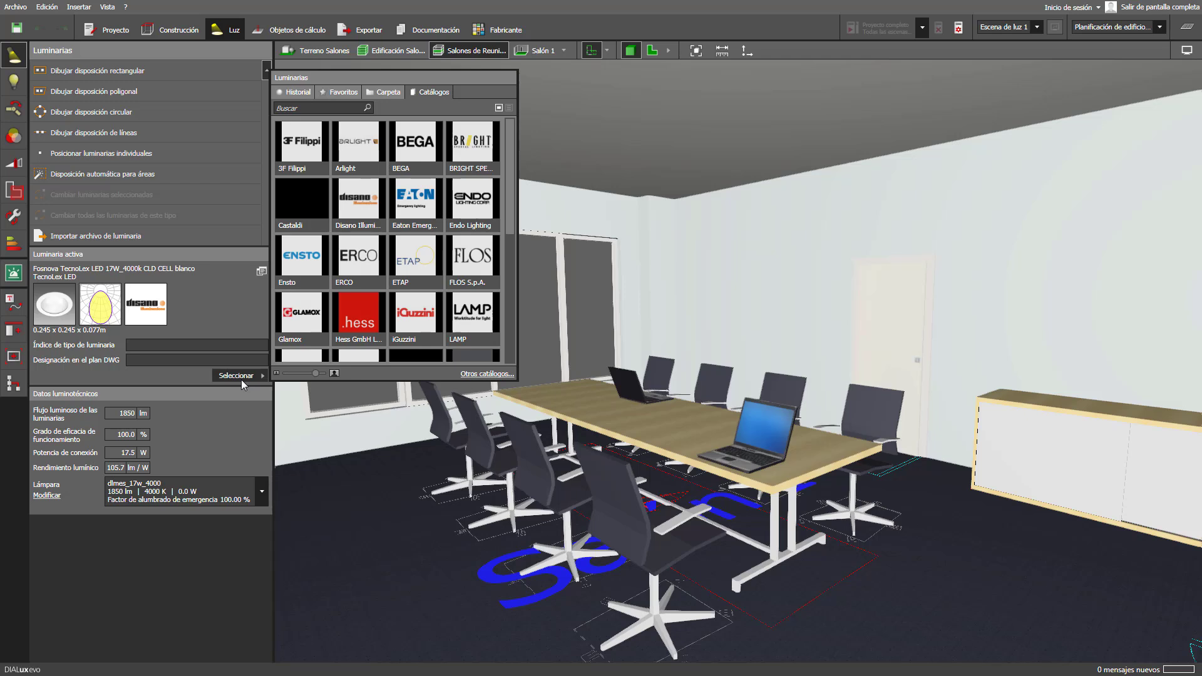
left_click(348, 213)
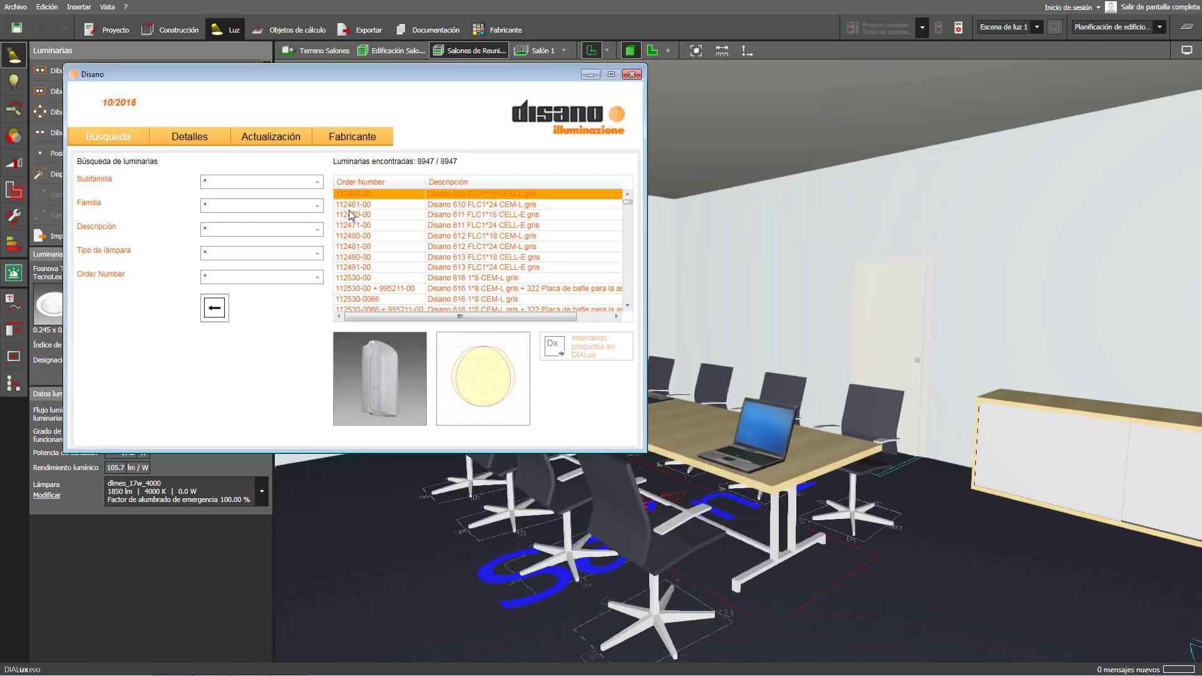
left_click_drag(325, 76, 581, 152)
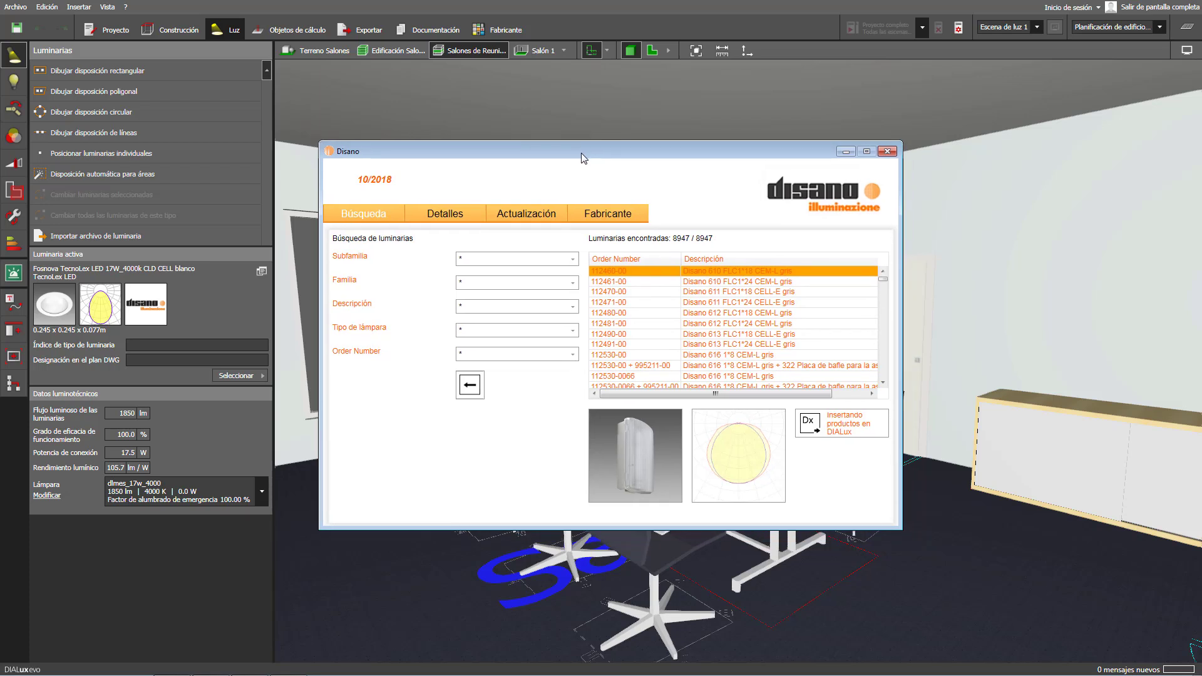
left_click(573, 259)
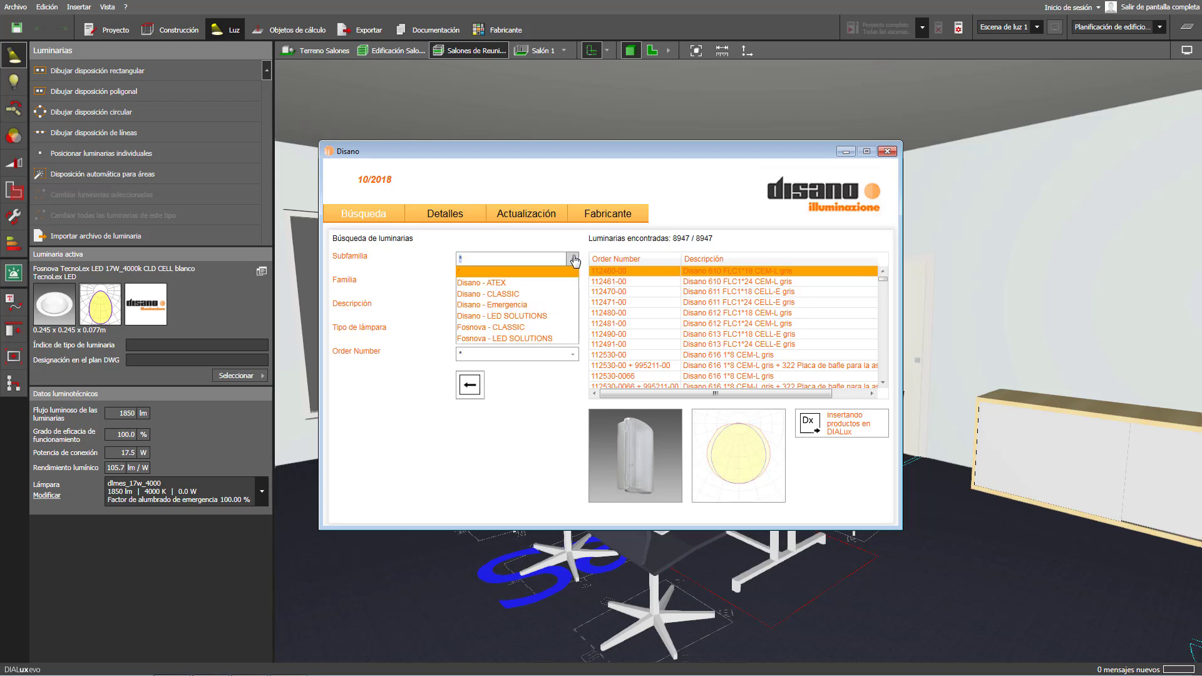
left_click(554, 316)
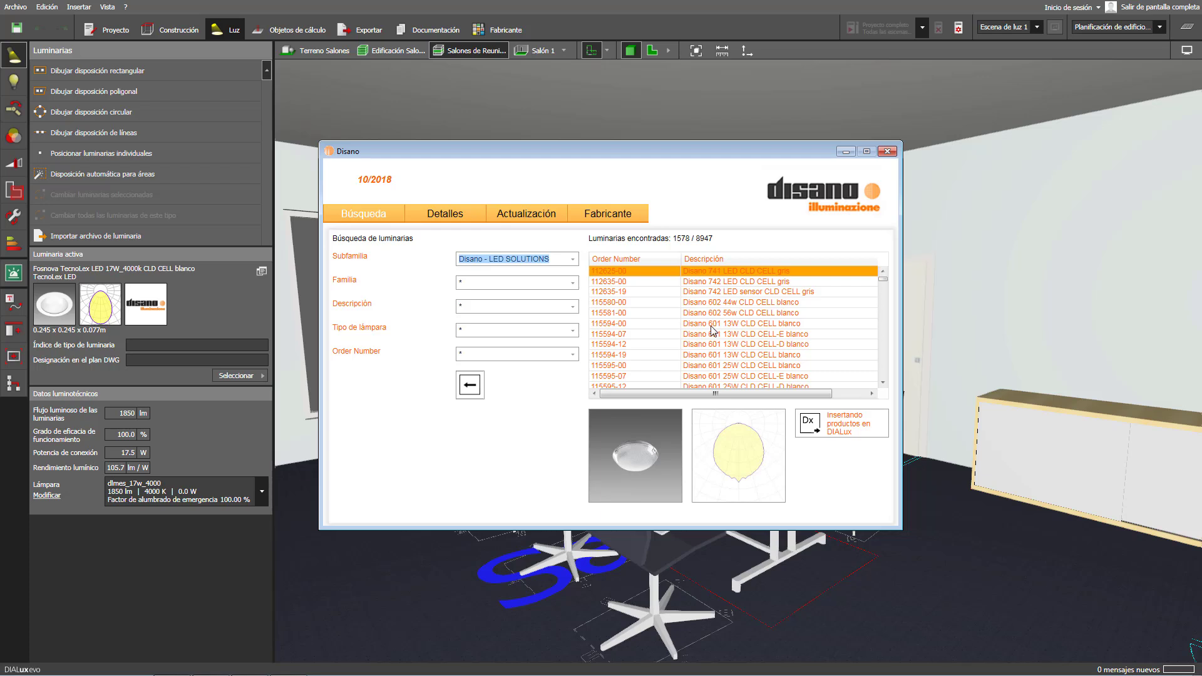
Step: Insert the Disano 842 LED R 4000K CLD CELL-E blanco as the active luminaire and close the catalogue
scroll(711, 331, "down", 10)
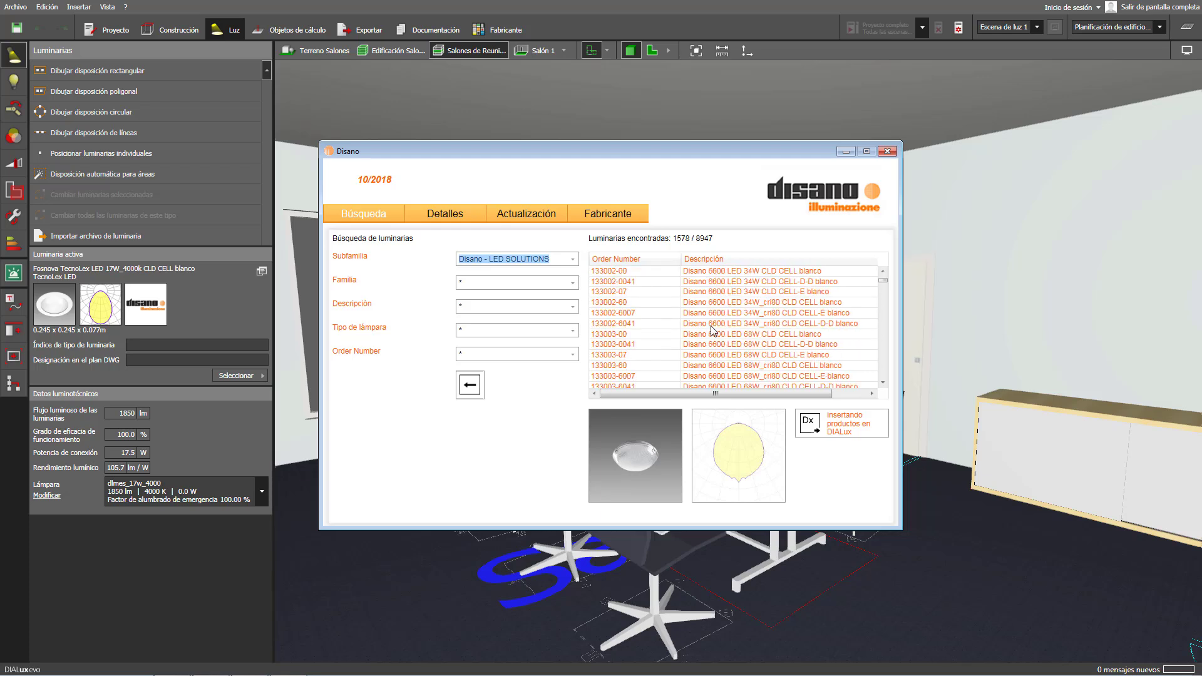
scroll(712, 331, "down", 5)
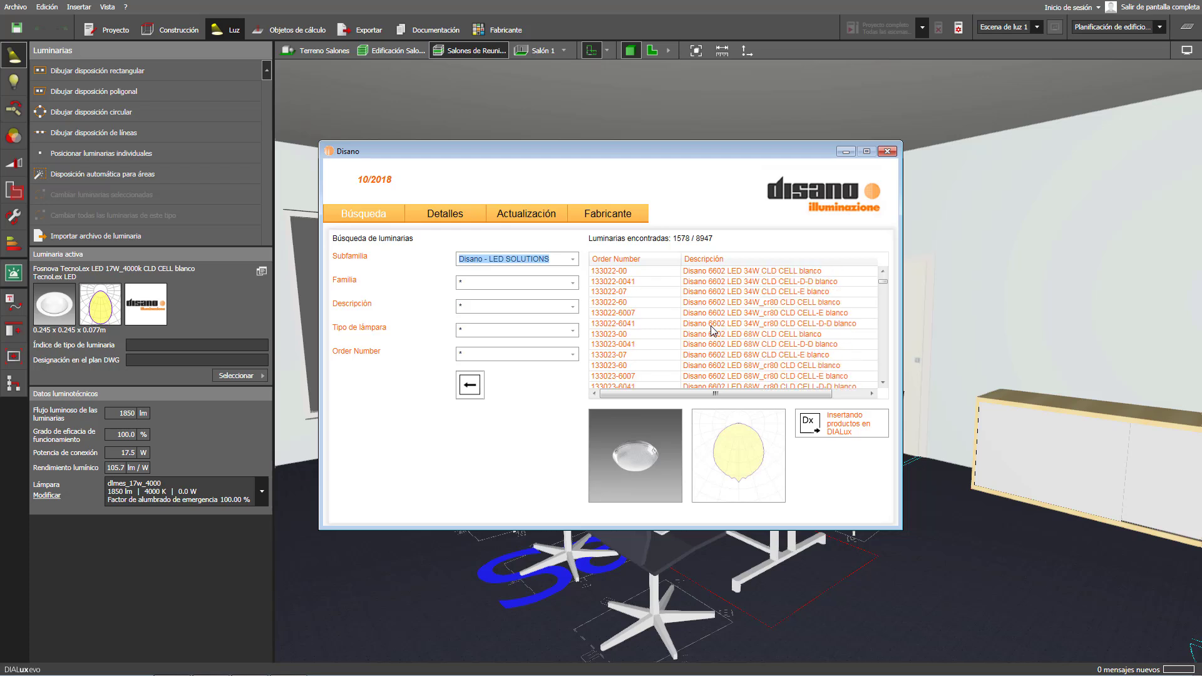
scroll(712, 330, "down", 3)
scroll(712, 330, "down", 15)
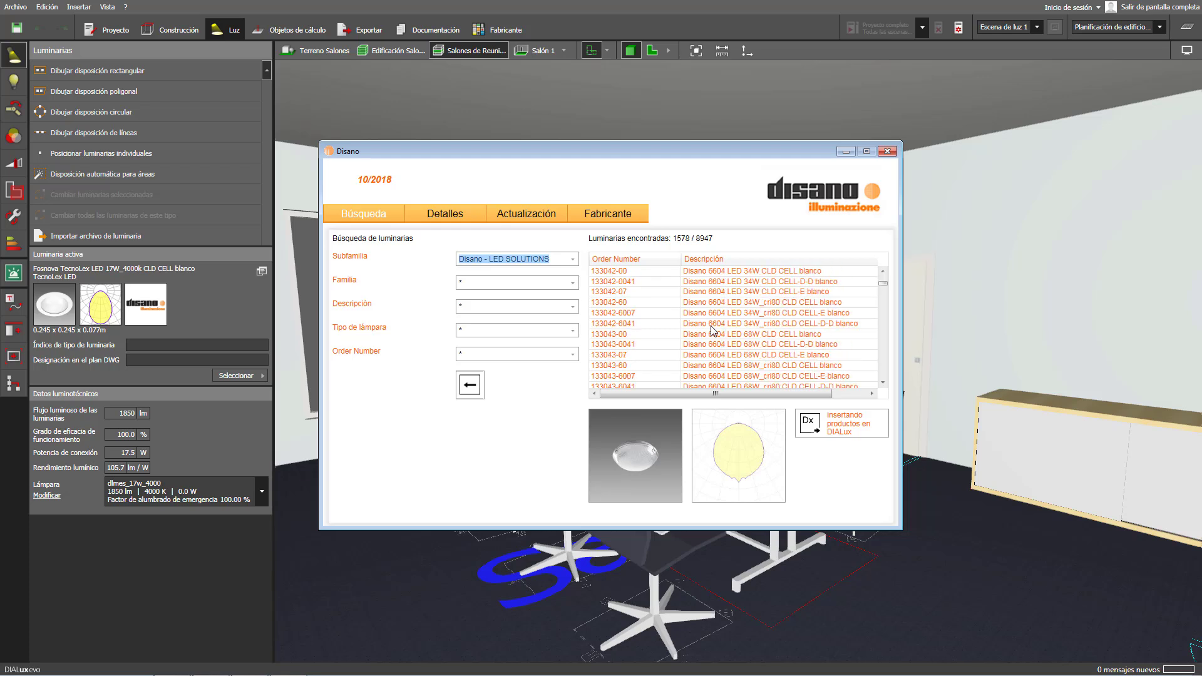
scroll(711, 331, "down", 15)
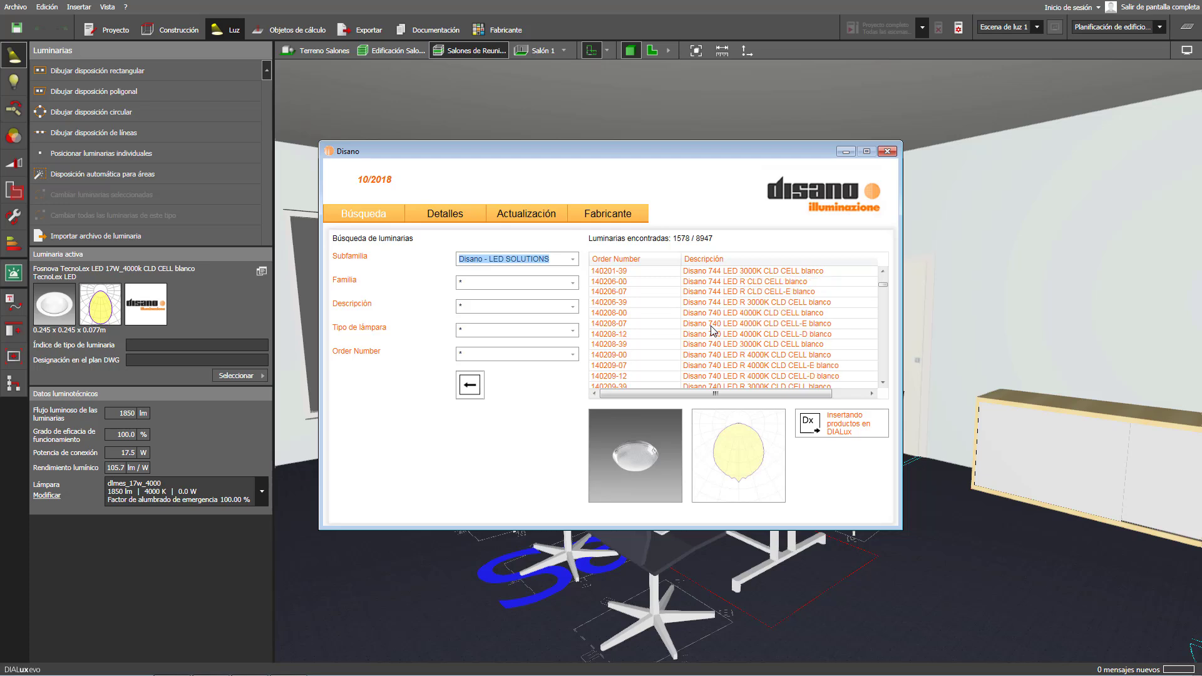
scroll(712, 330, "down", 15)
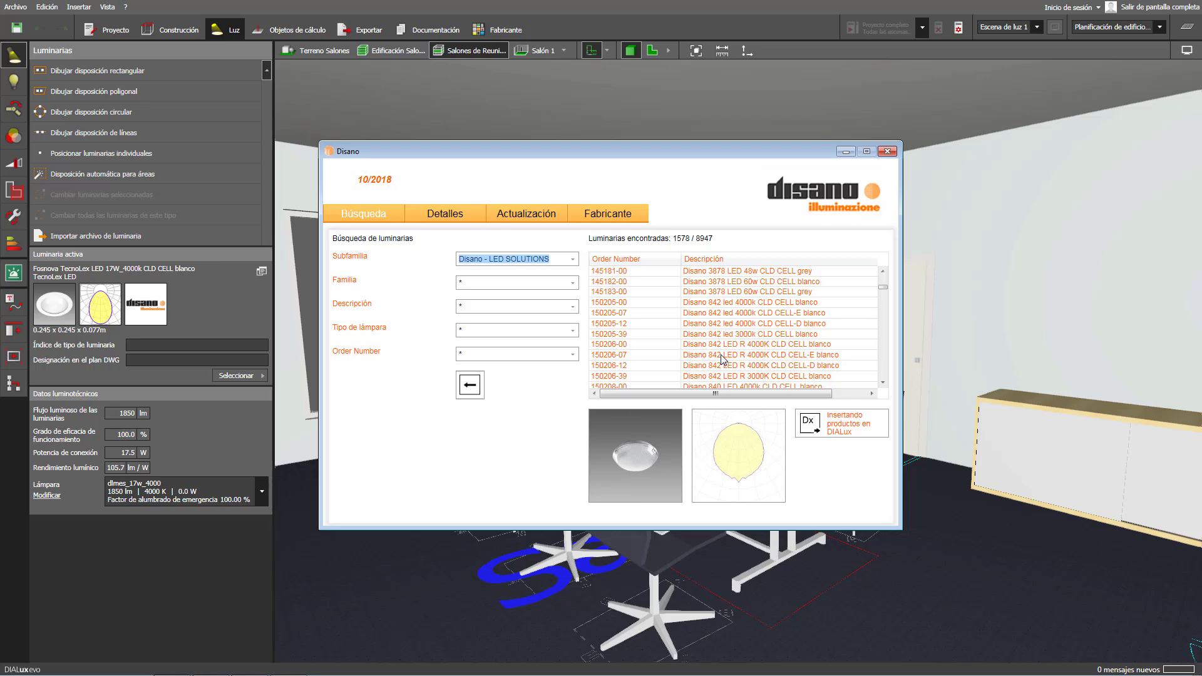
left_click(720, 355)
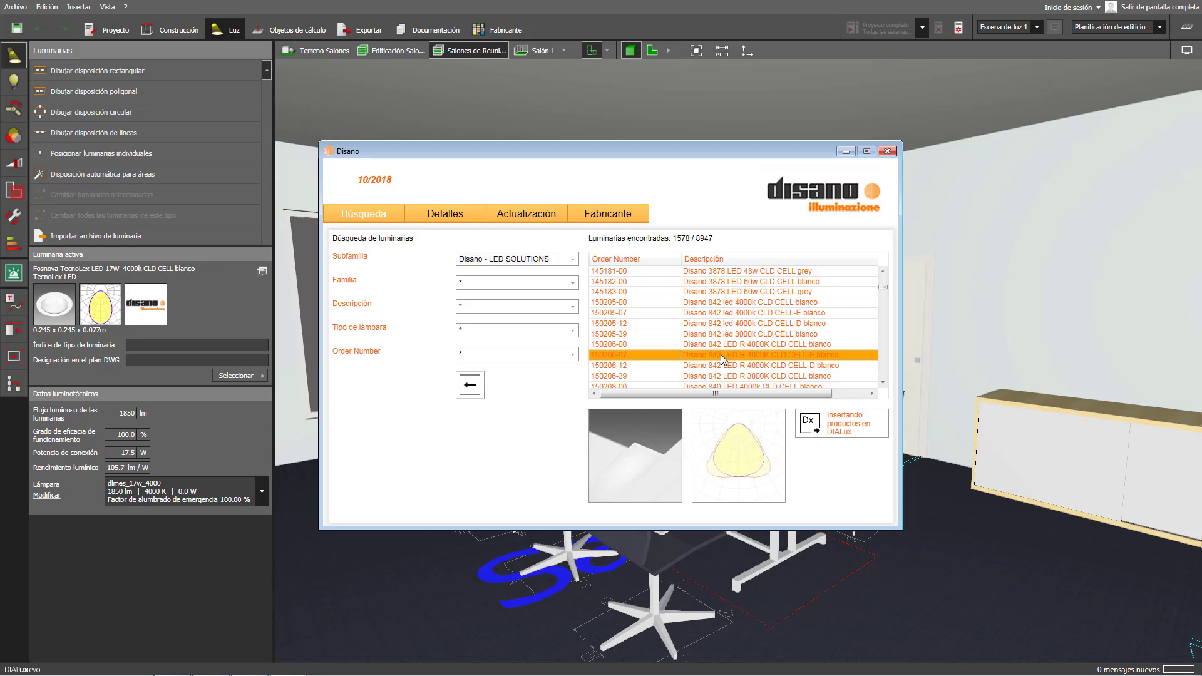
left_click(840, 429)
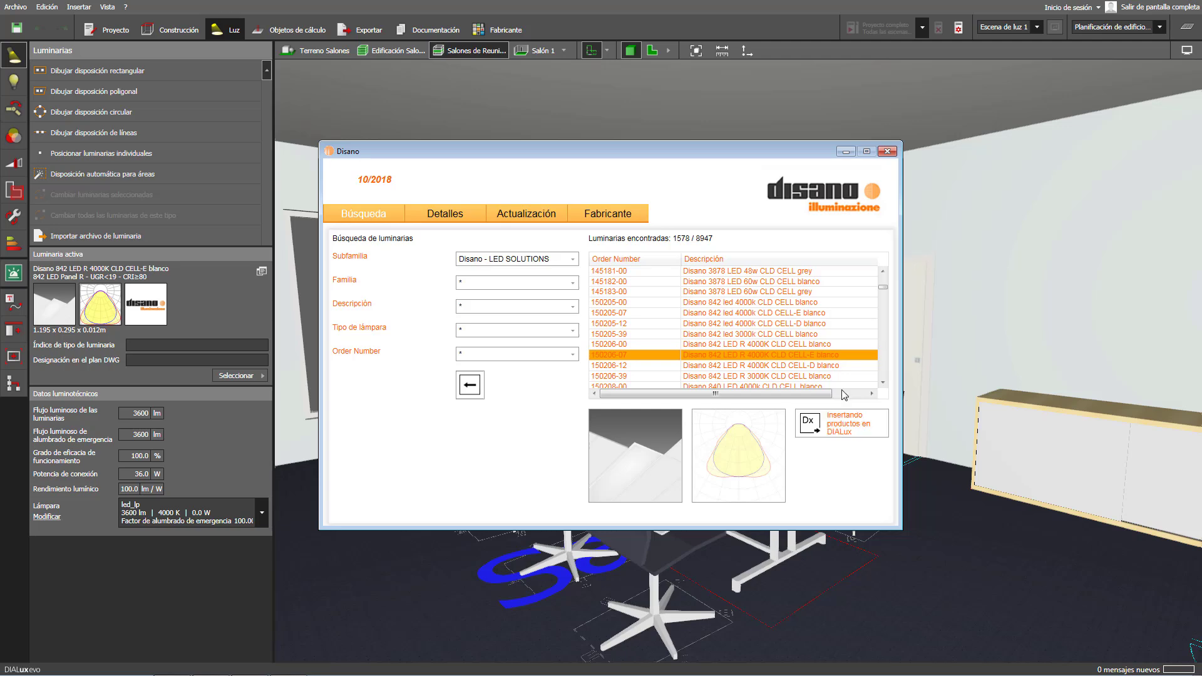
left_click(886, 152)
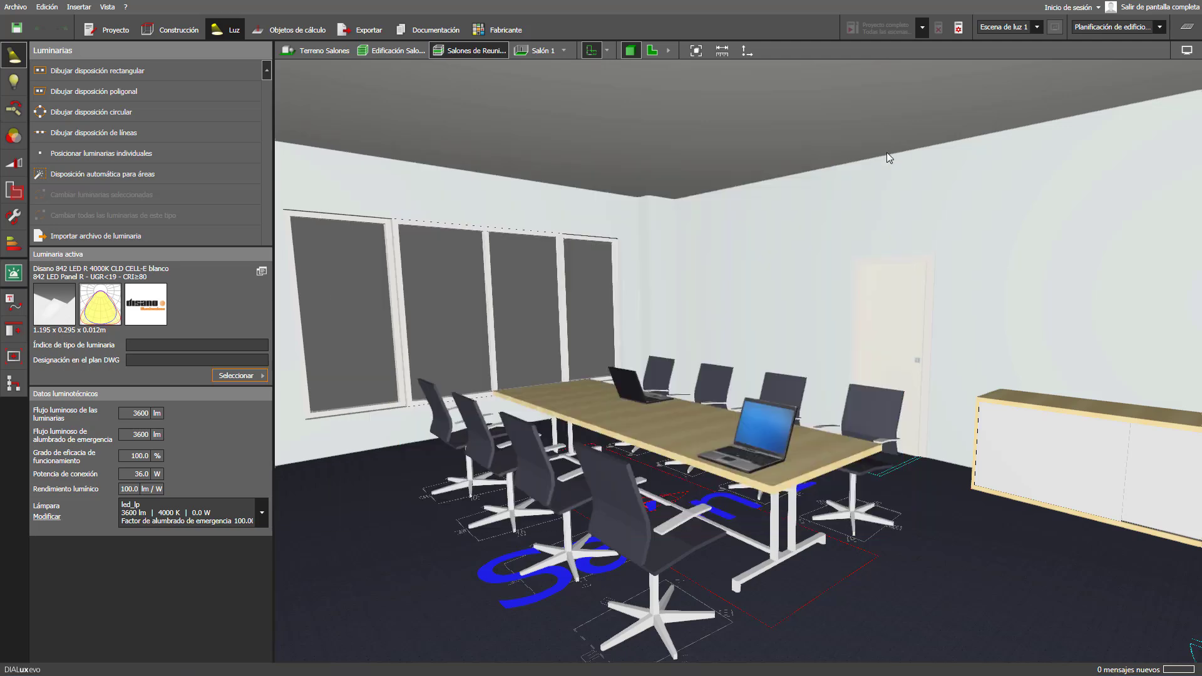
Step: Place an automatic area arrangement of the active luminaire in Salón 1 on the floor plan
left_click(651, 51)
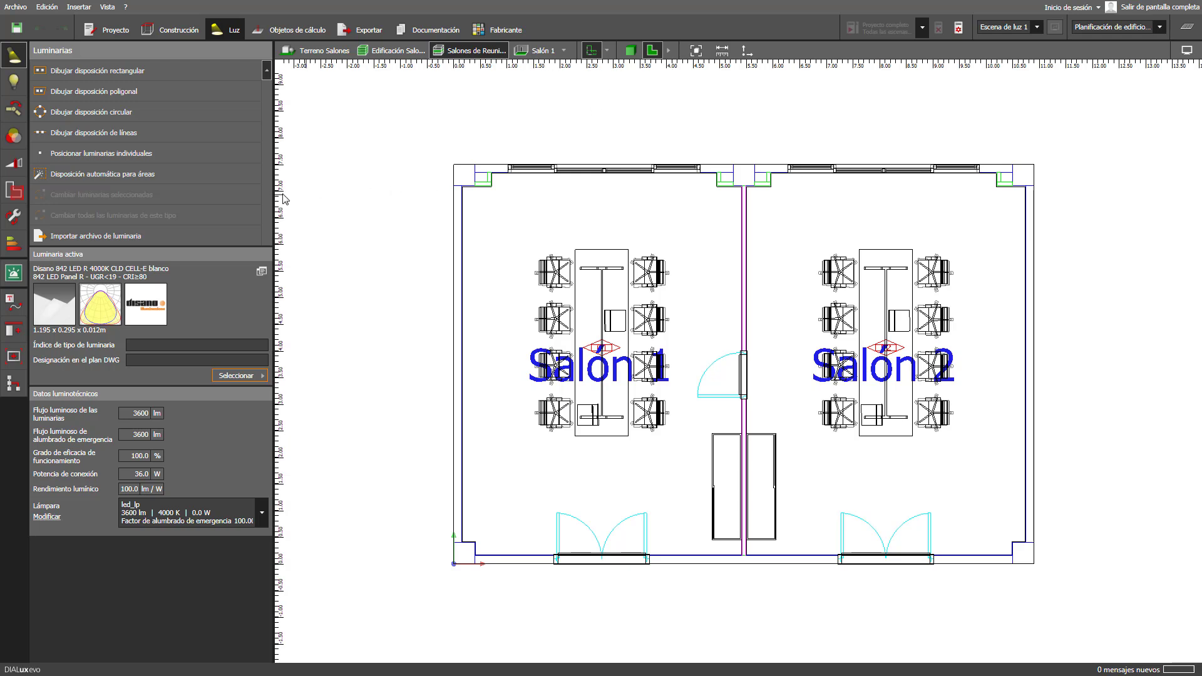
left_click(240, 174)
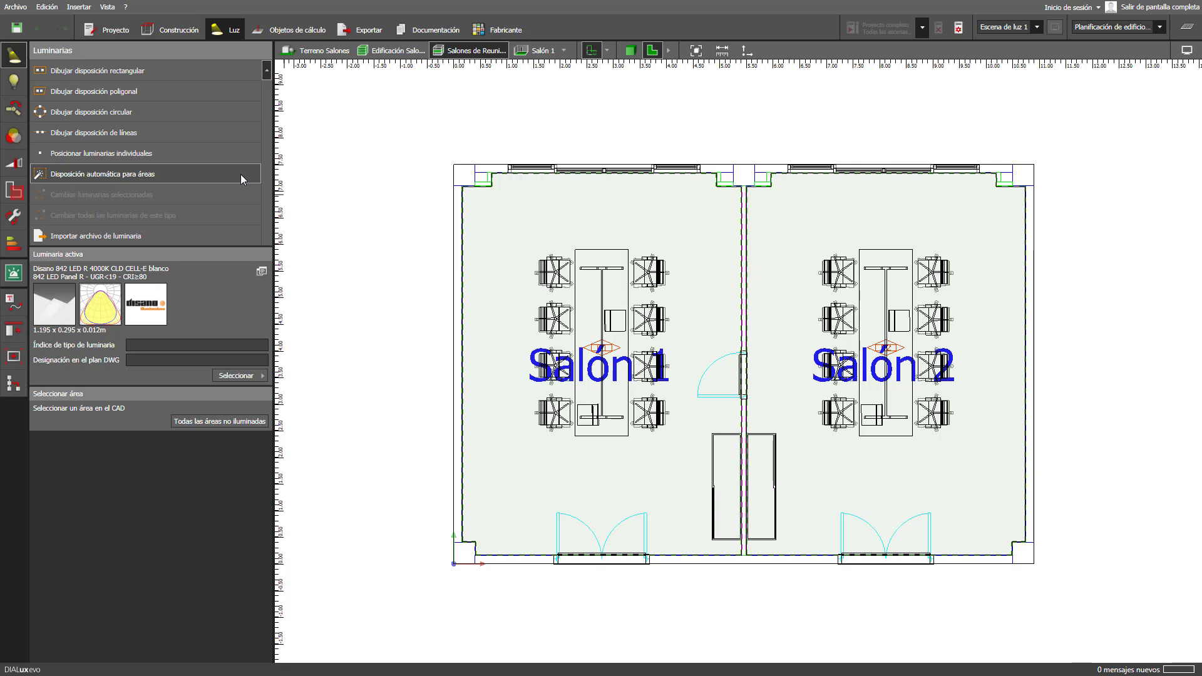
left_click(603, 299)
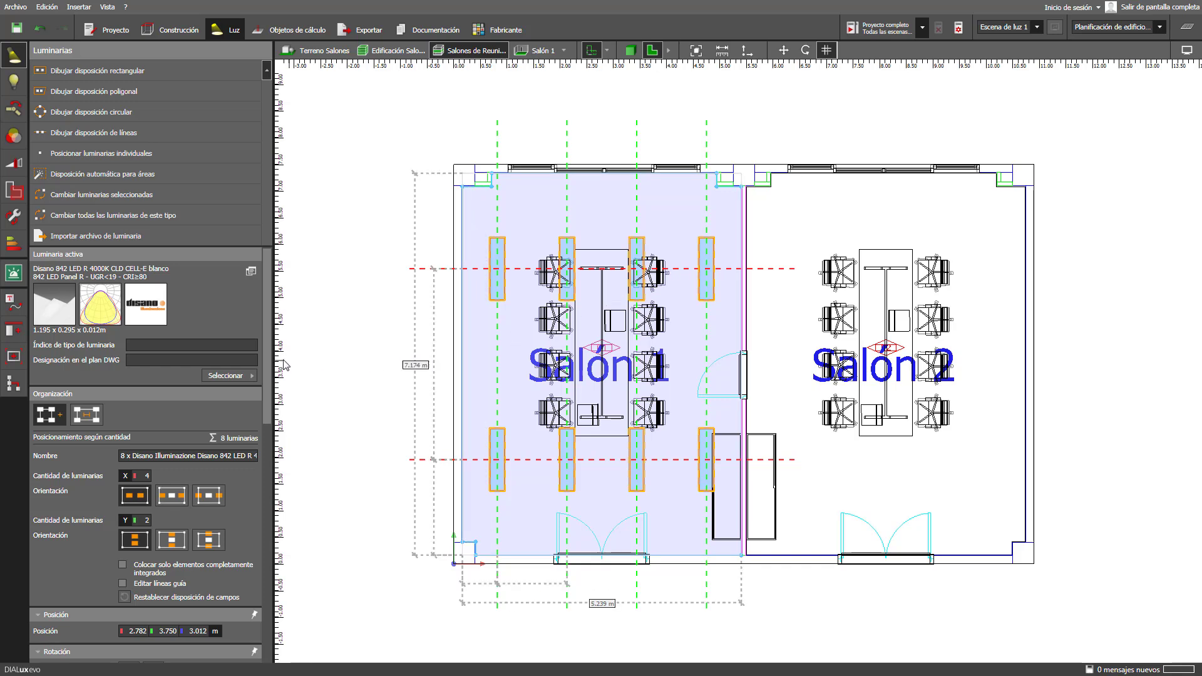
Step: Set the Salón 1 luminaire arrangement to 3 luminaires in X and 3 in Y
left_click_drag(270, 357, 270, 481)
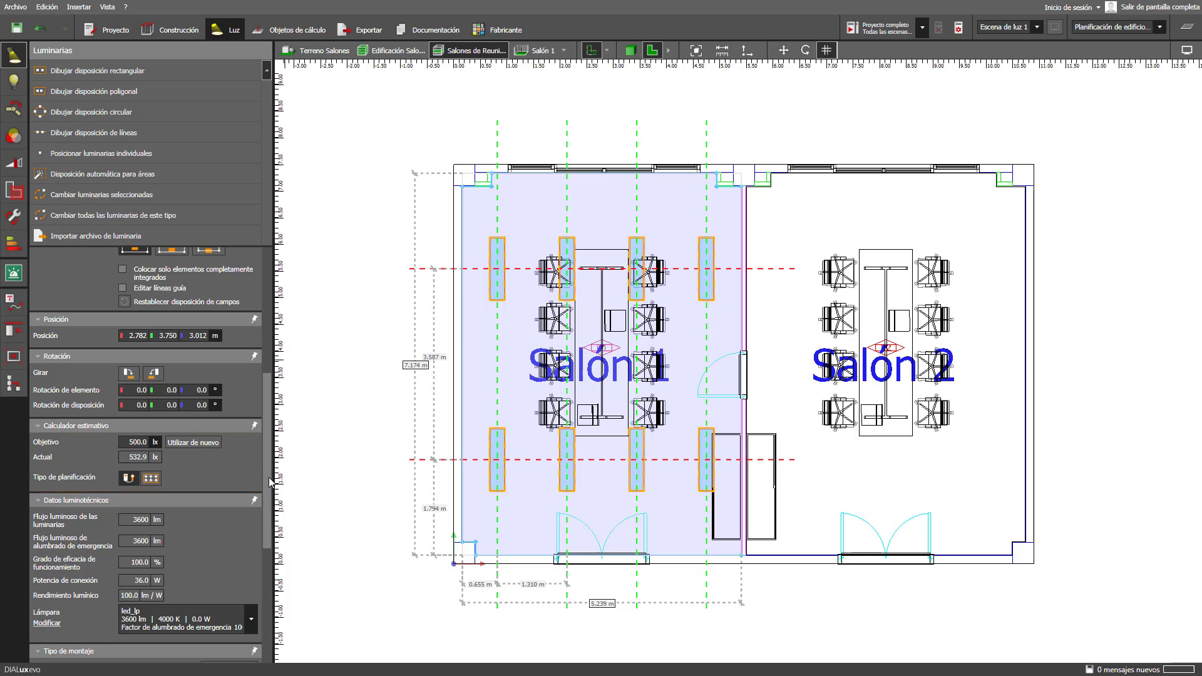
left_click_drag(270, 481, 270, 345)
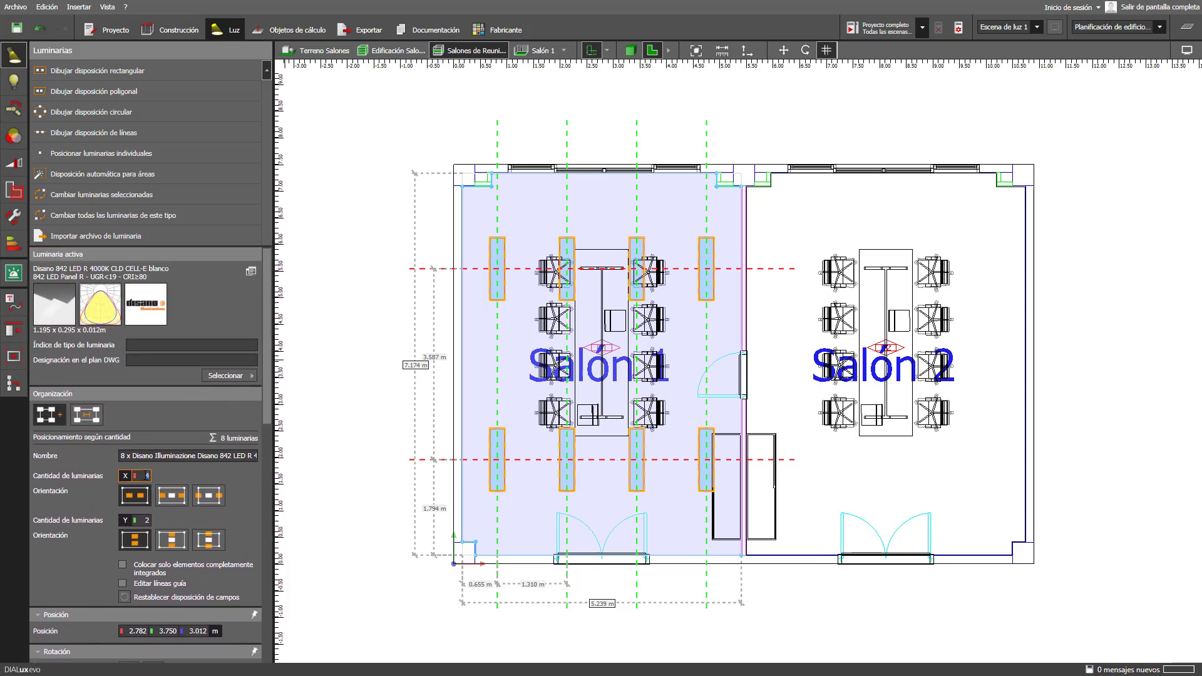
key("Return")
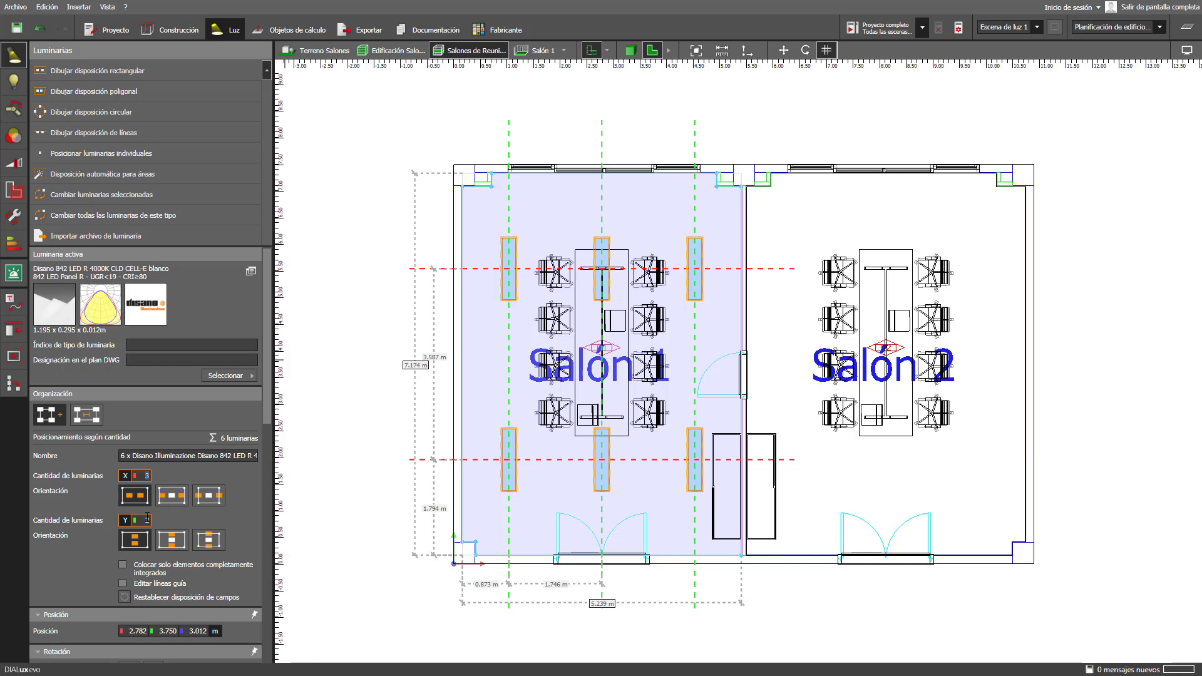
left_click(147, 519)
type("3")
key("Return")
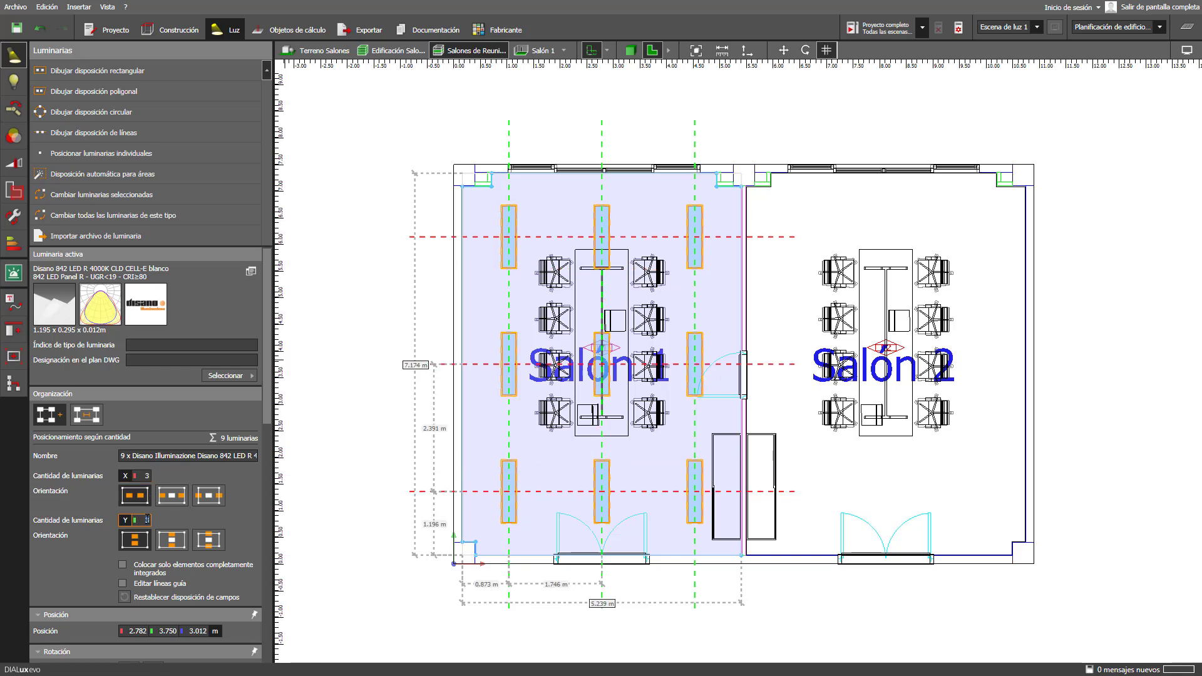
left_click(339, 495)
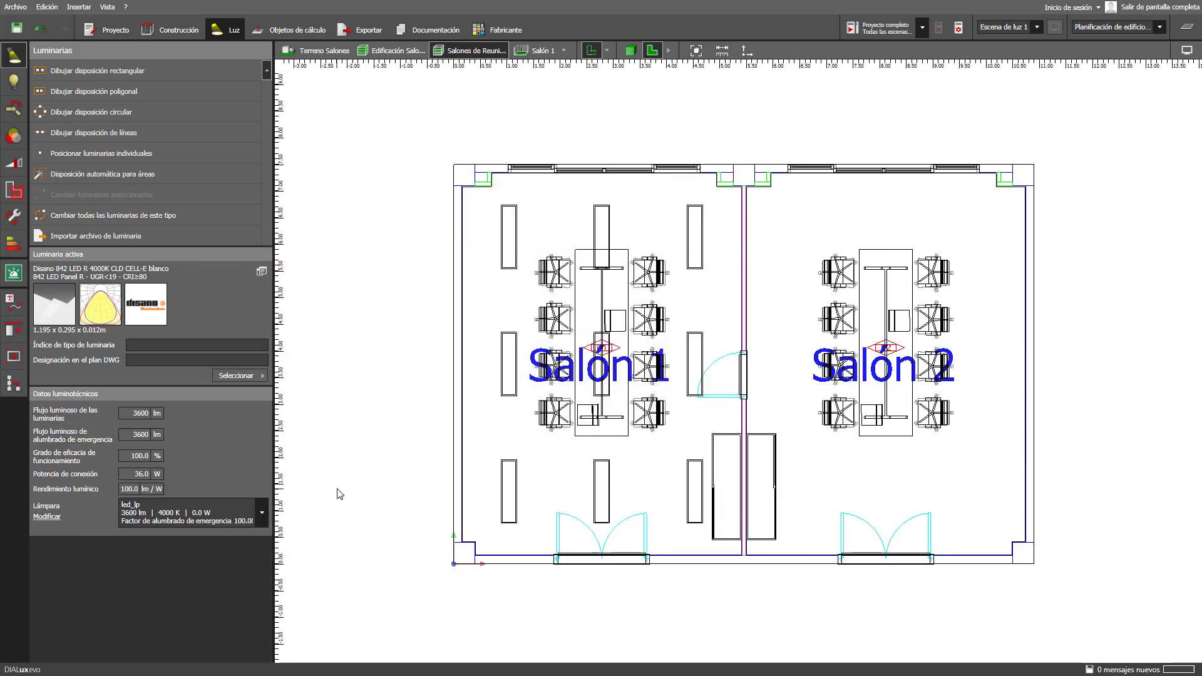
Step: Add an automatic luminaire arrangement to Salón 2 with 3 luminaires in X and 3 in Y
left_click(246, 178)
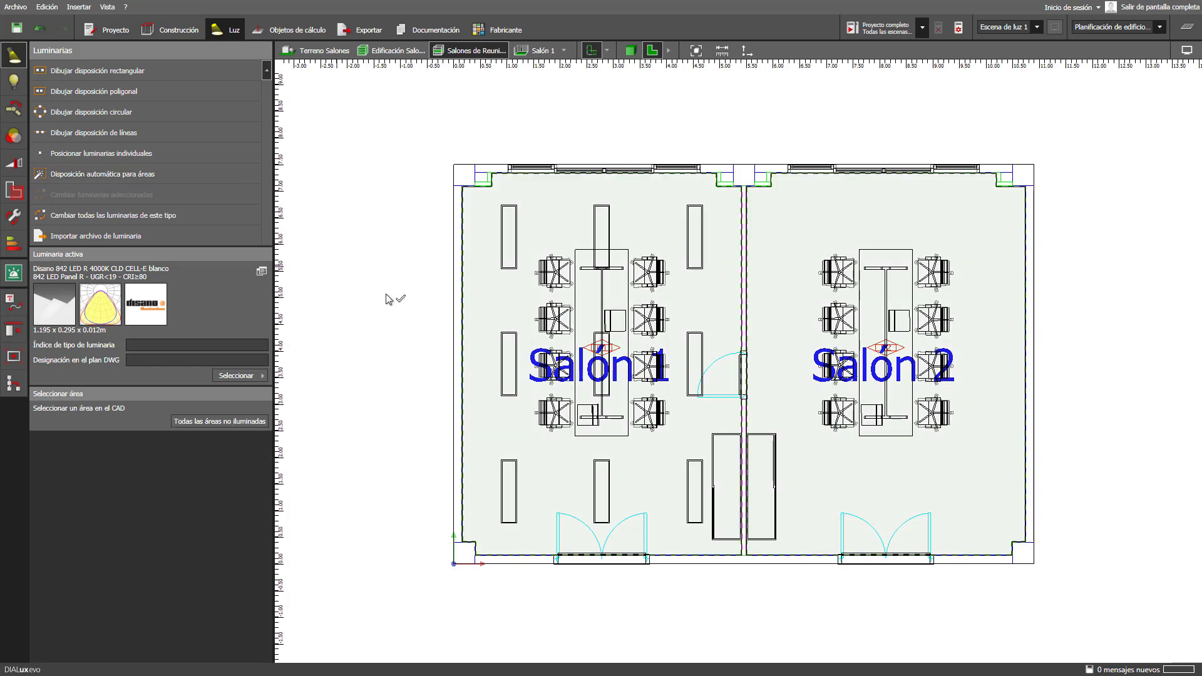
left_click(798, 406)
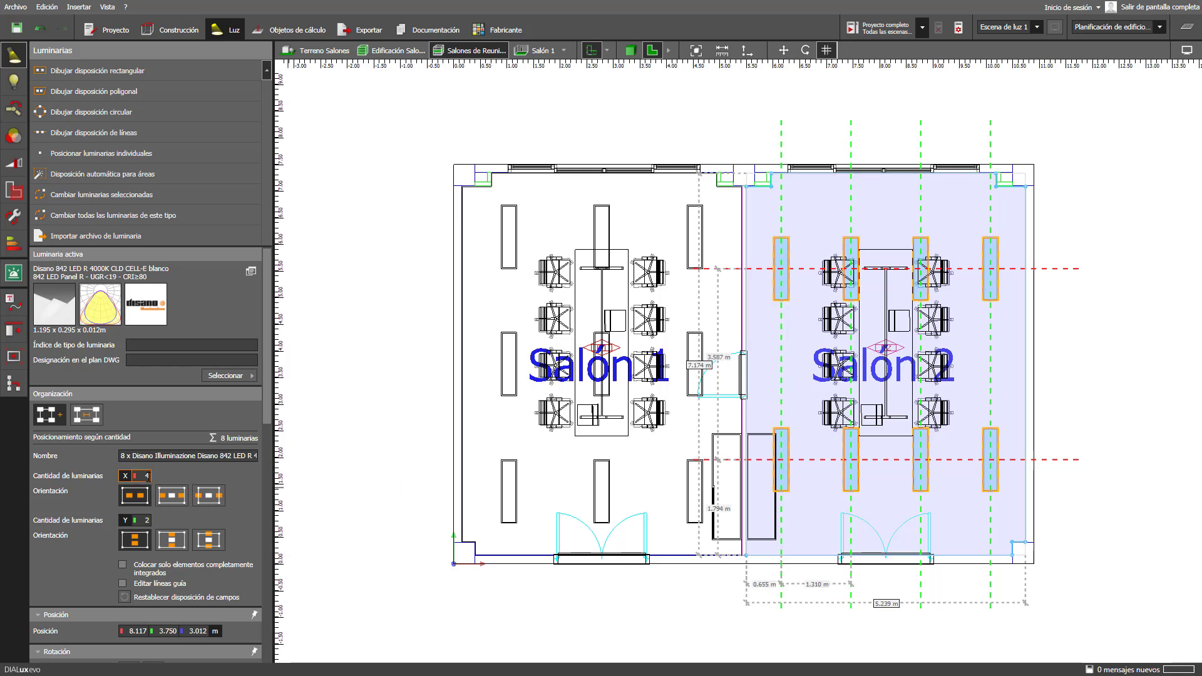
scroll(146, 477, "down", 1)
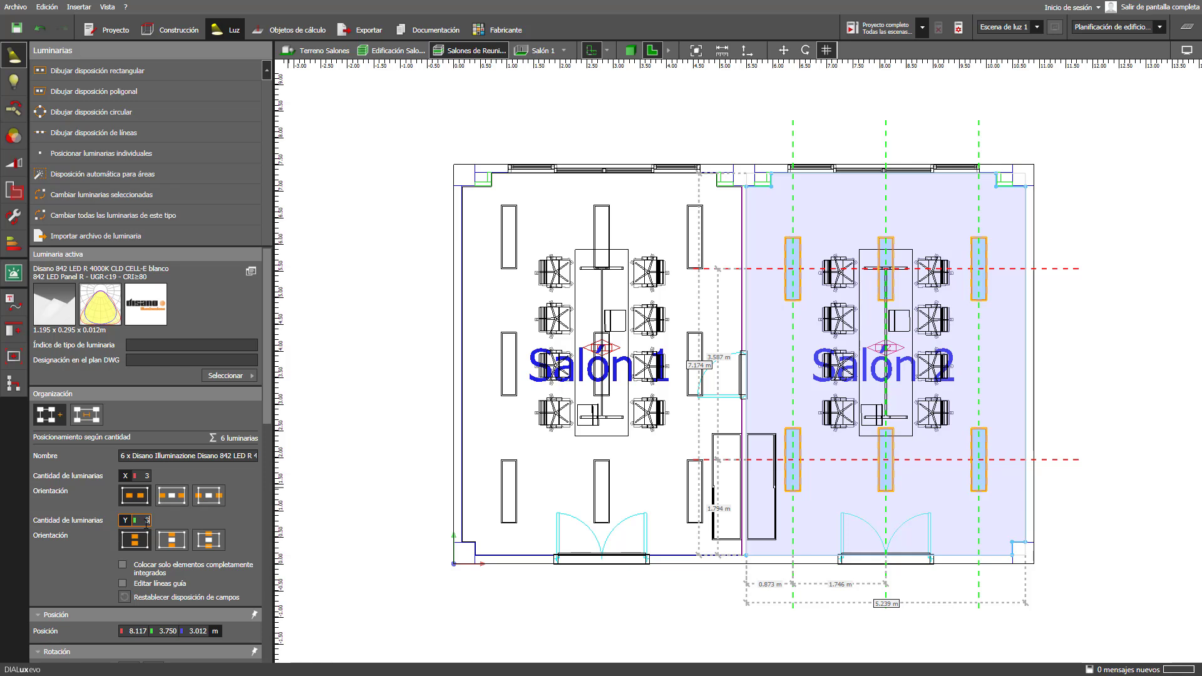
scroll(147, 520, "up", 1)
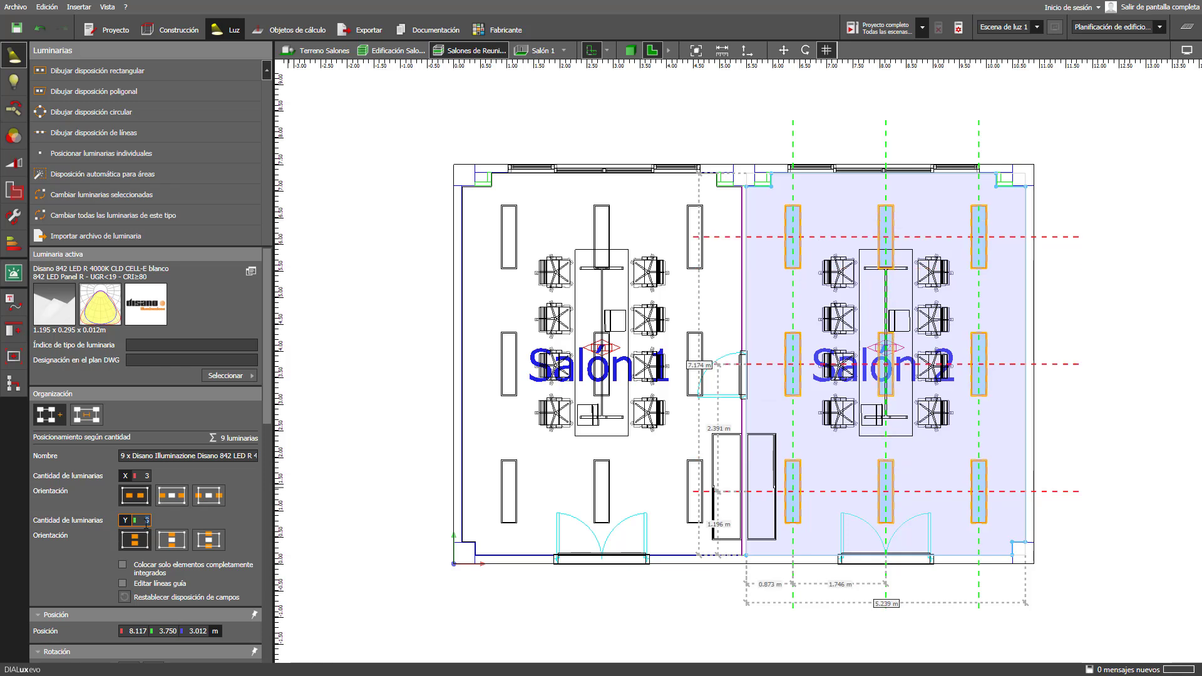
left_click(374, 445)
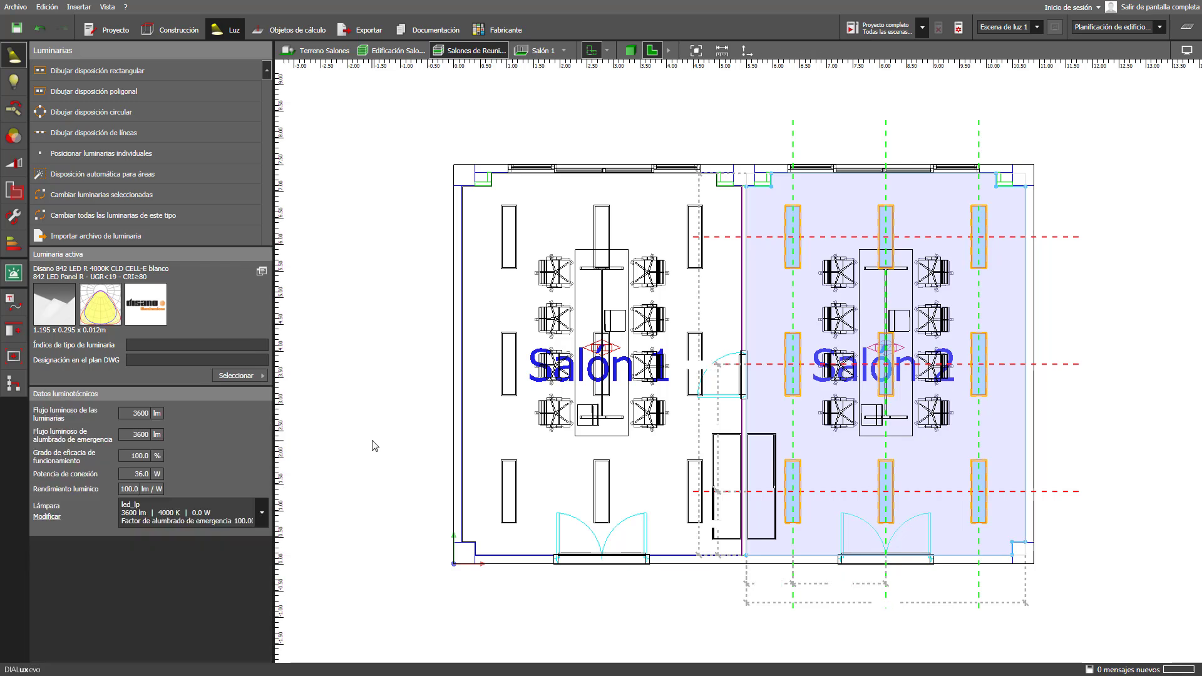
left_click(375, 446)
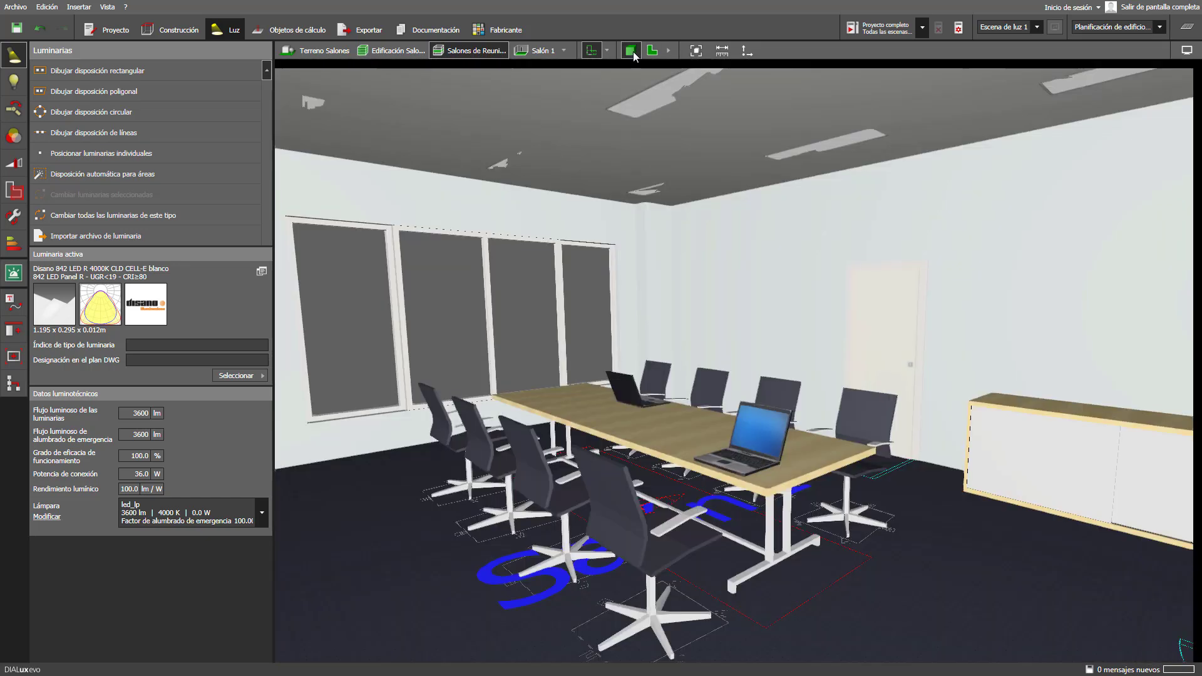
Step: Set the Z position of the Salón 1 luminaire arrangement to 3.010 m in the 3D view
left_click(630, 51)
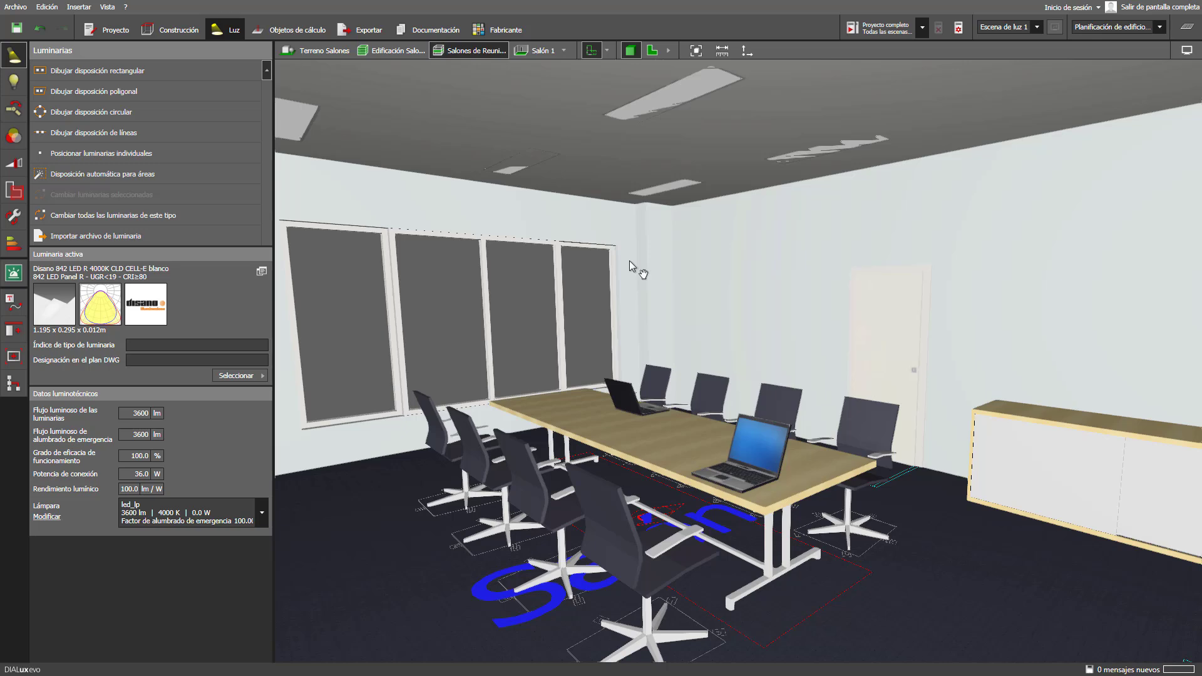
left_click(653, 98)
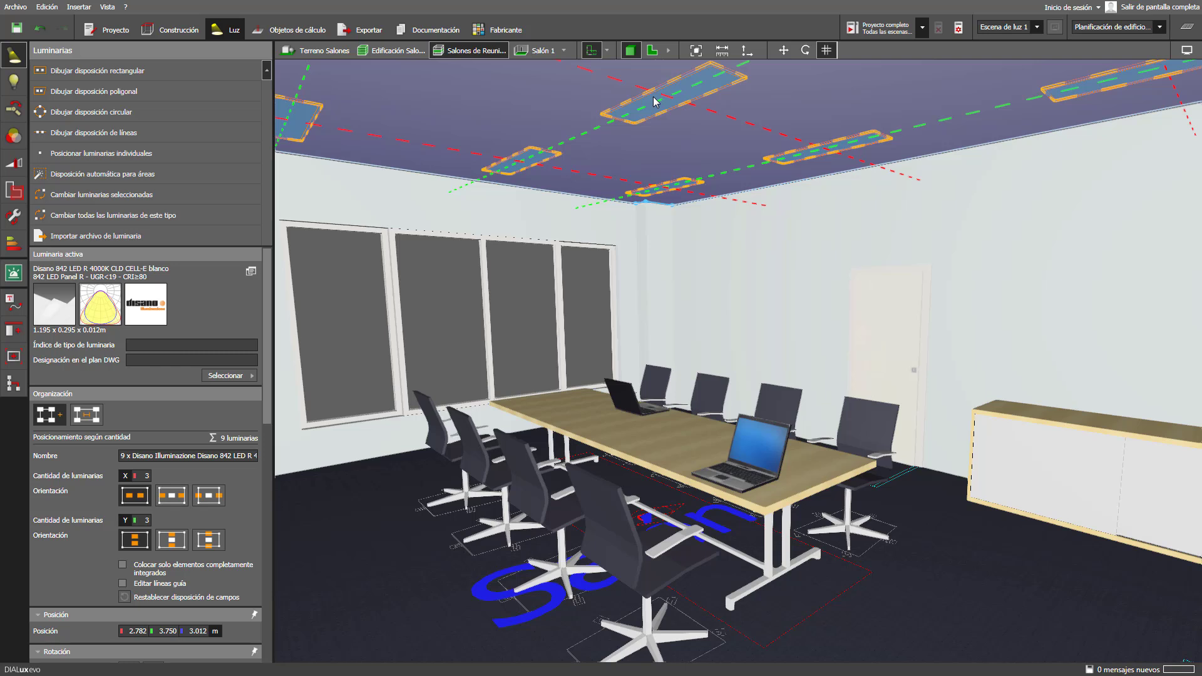
double_click(195, 630)
type("3.010")
key("Return")
key("Escape")
Step: Set the Z position of the Salón 2 luminaire arrangement to 3.010 m
right_click_drag(701, 488, 553, 500)
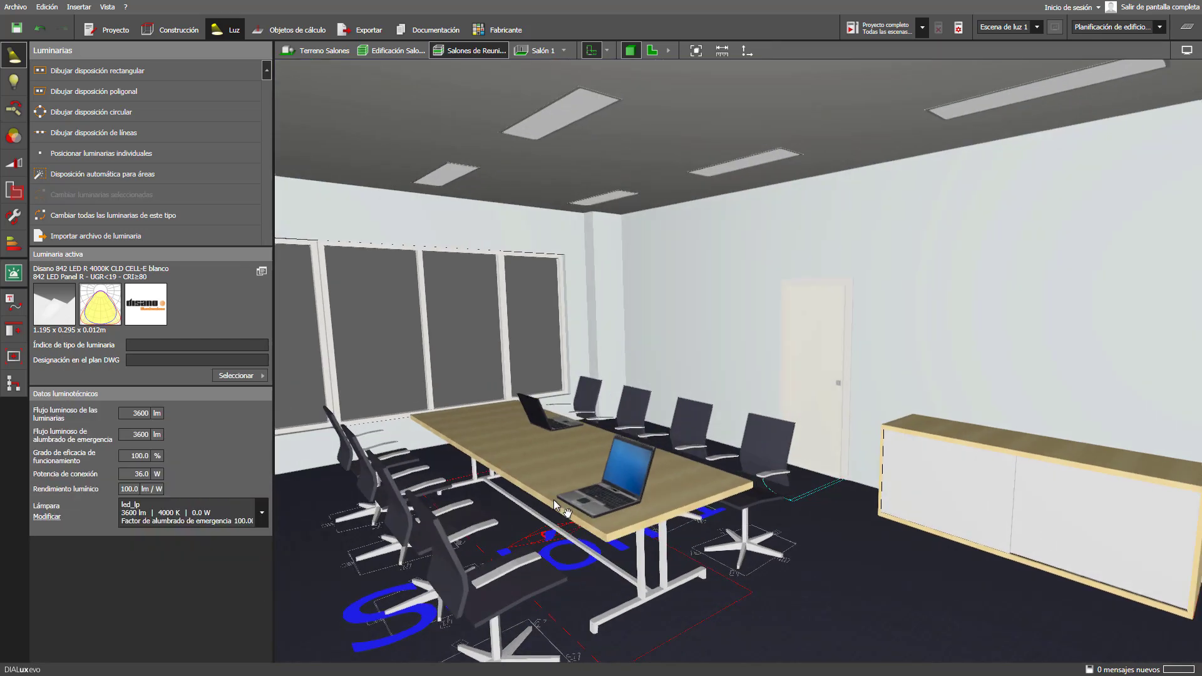
scroll(553, 500, "up", 4)
right_click_drag(813, 440, 677, 378)
right_click_drag(510, 452, 743, 464)
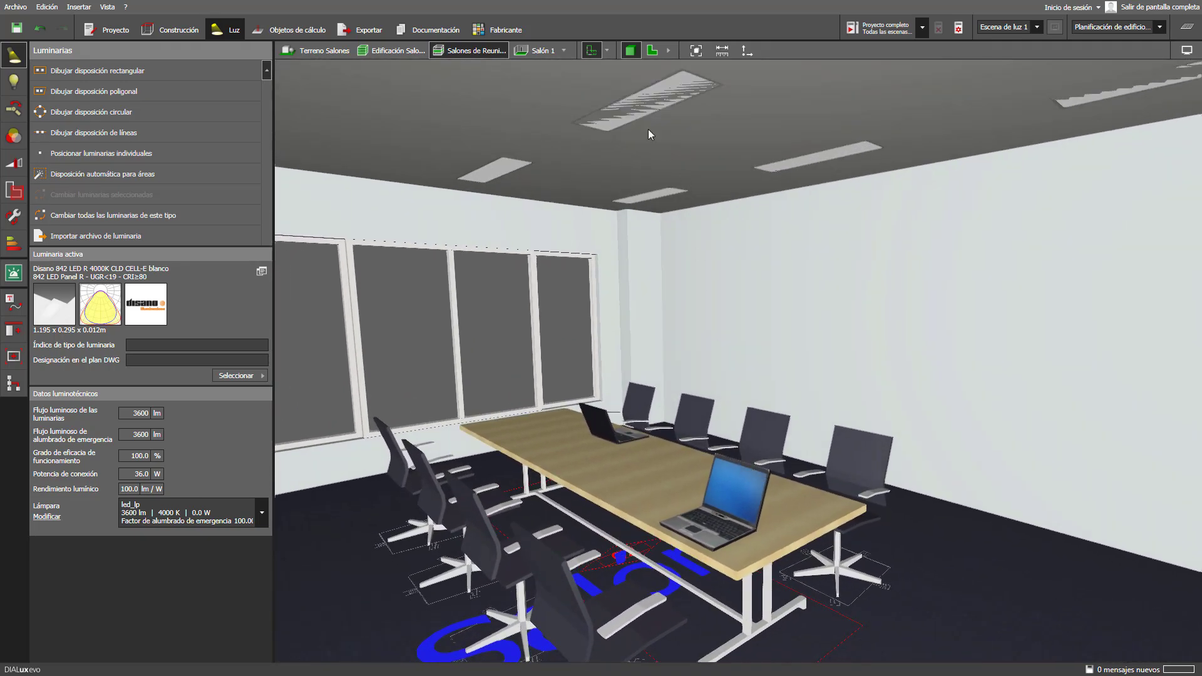
left_click(638, 105)
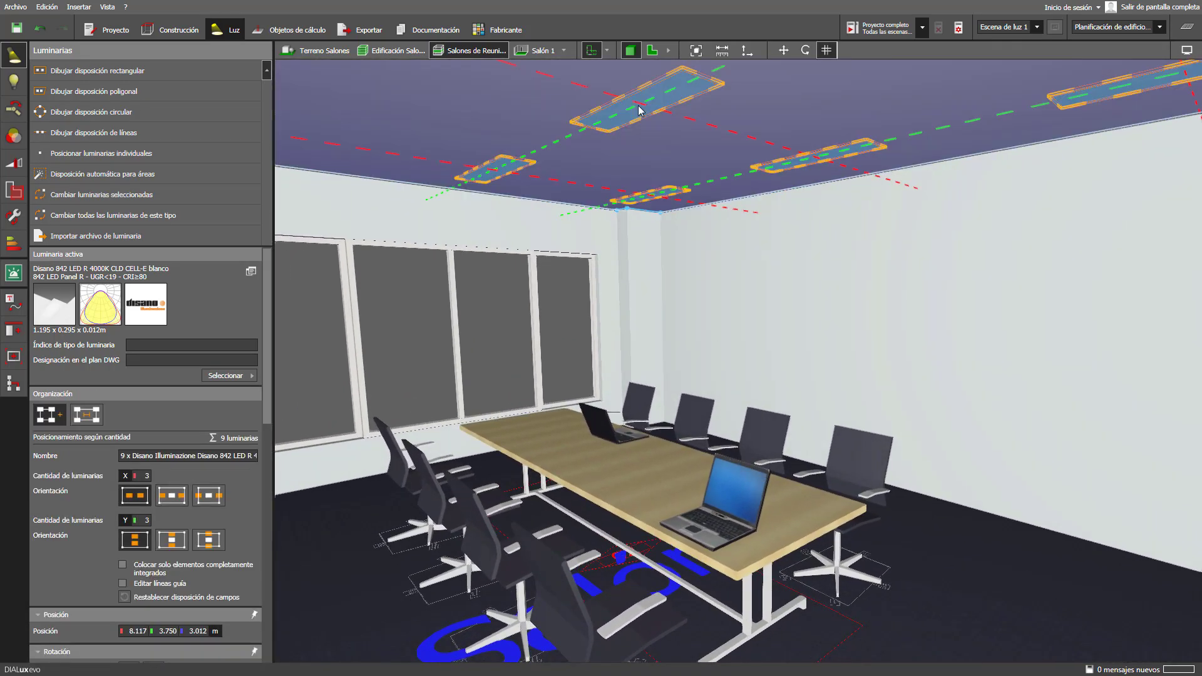
left_click(193, 635)
type("3.010")
key("Return")
left_click(440, 487)
scroll(537, 450, "down", 3)
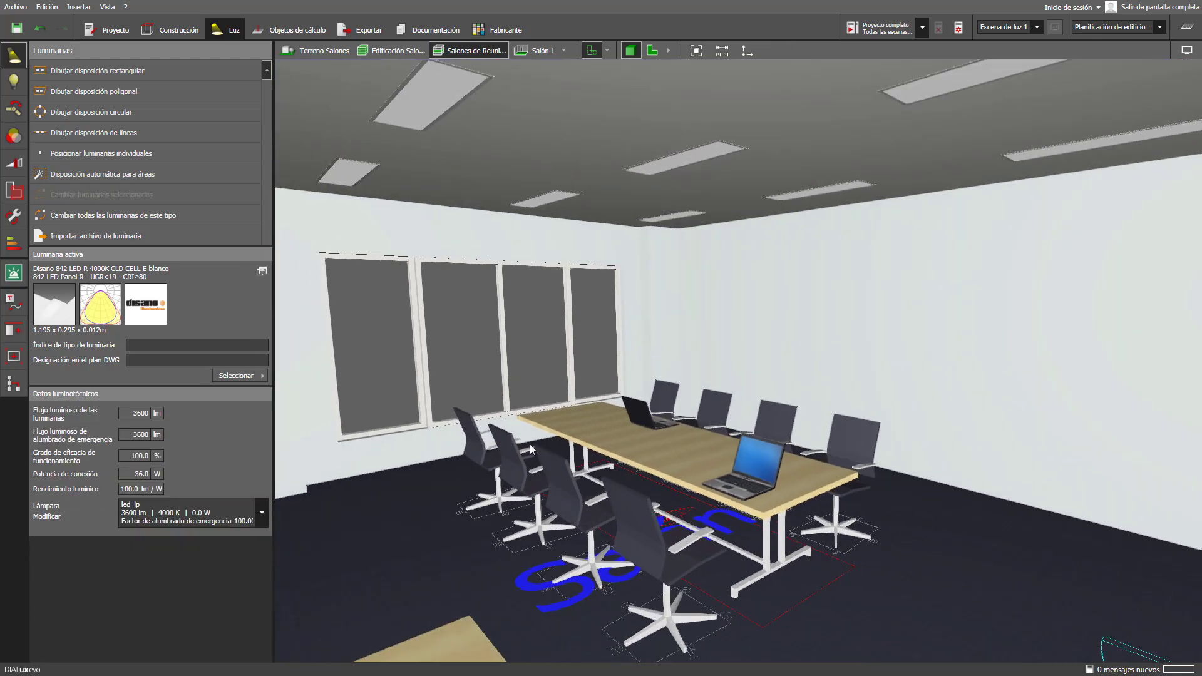
Step: Show the floor plan for calculation objects and replace perpendicular illuminance with Unified Glare Rating (UGR) as the calculation parameter
right_click_drag(530, 449, 851, 382)
scroll(644, 399, "down", 2)
middle_click_drag(644, 400, 729, 377)
scroll(738, 360, "down", 1)
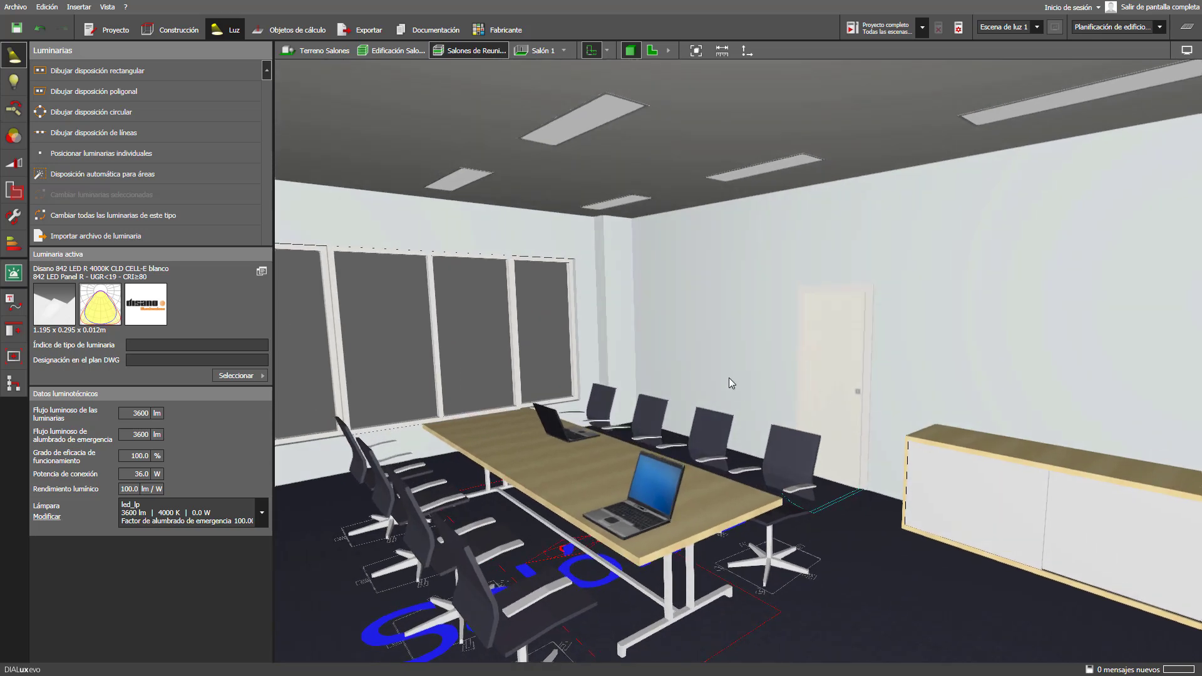
left_click(309, 30)
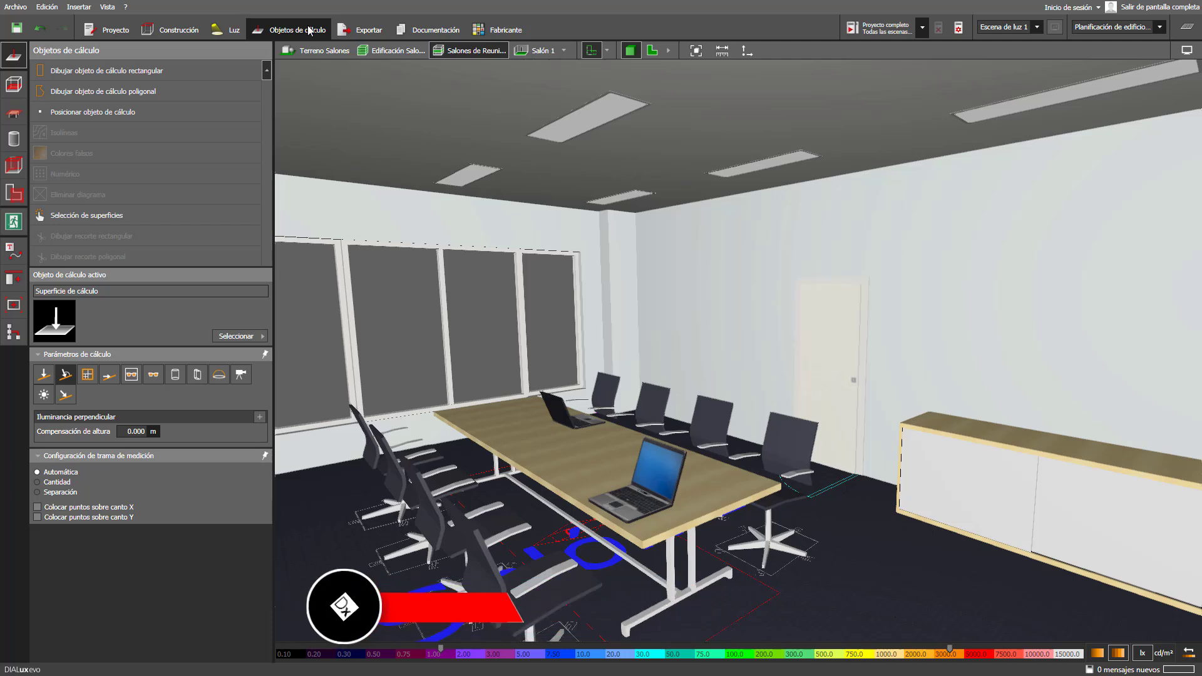
left_click(652, 51)
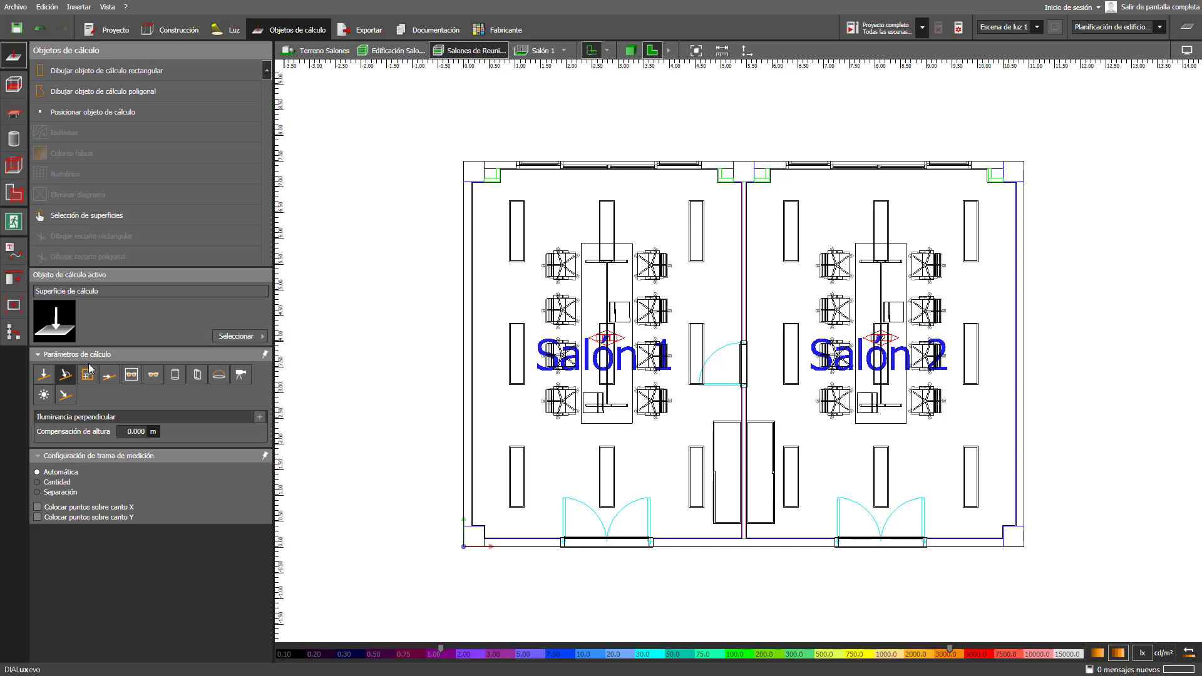
left_click(70, 376)
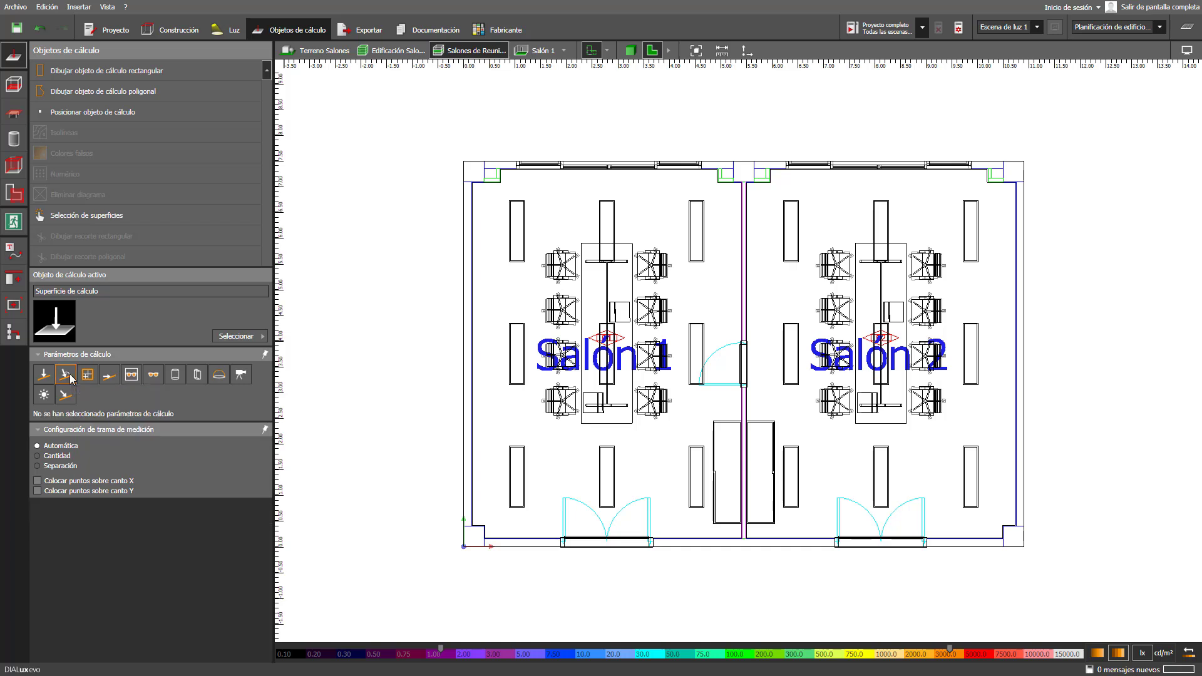
left_click(132, 376)
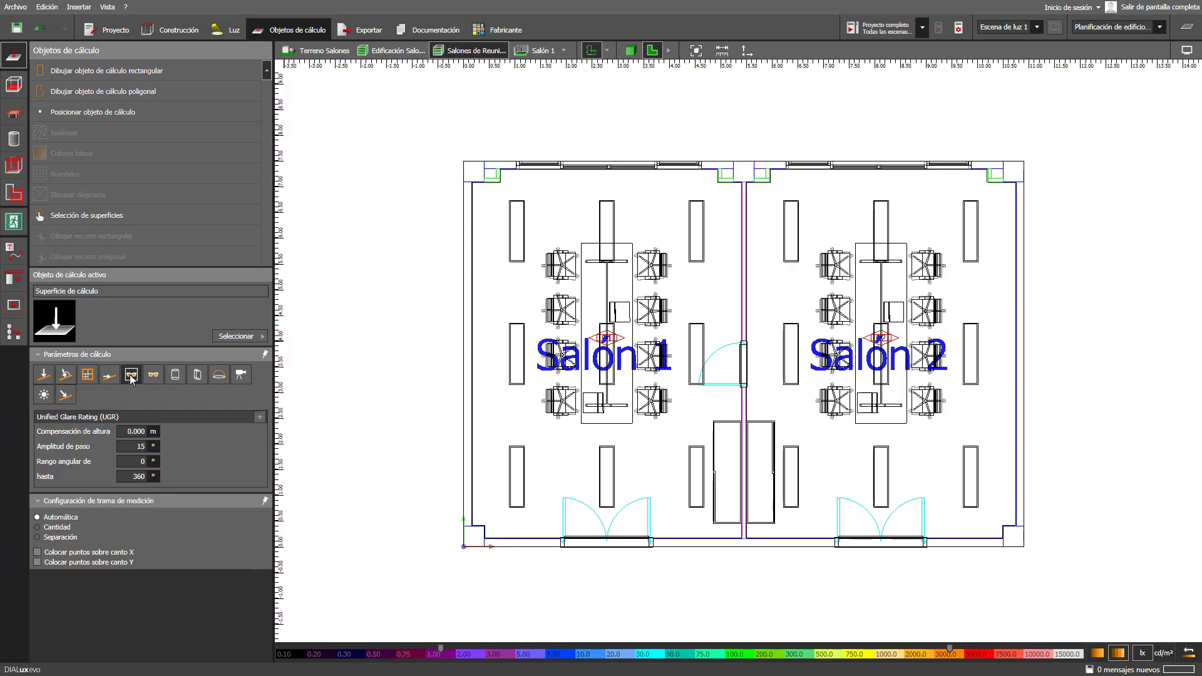
Step: Draw a rectangular calculation surface of about 2.5 by 3.8 m around the table and chairs in Salón 1
left_click(123, 74)
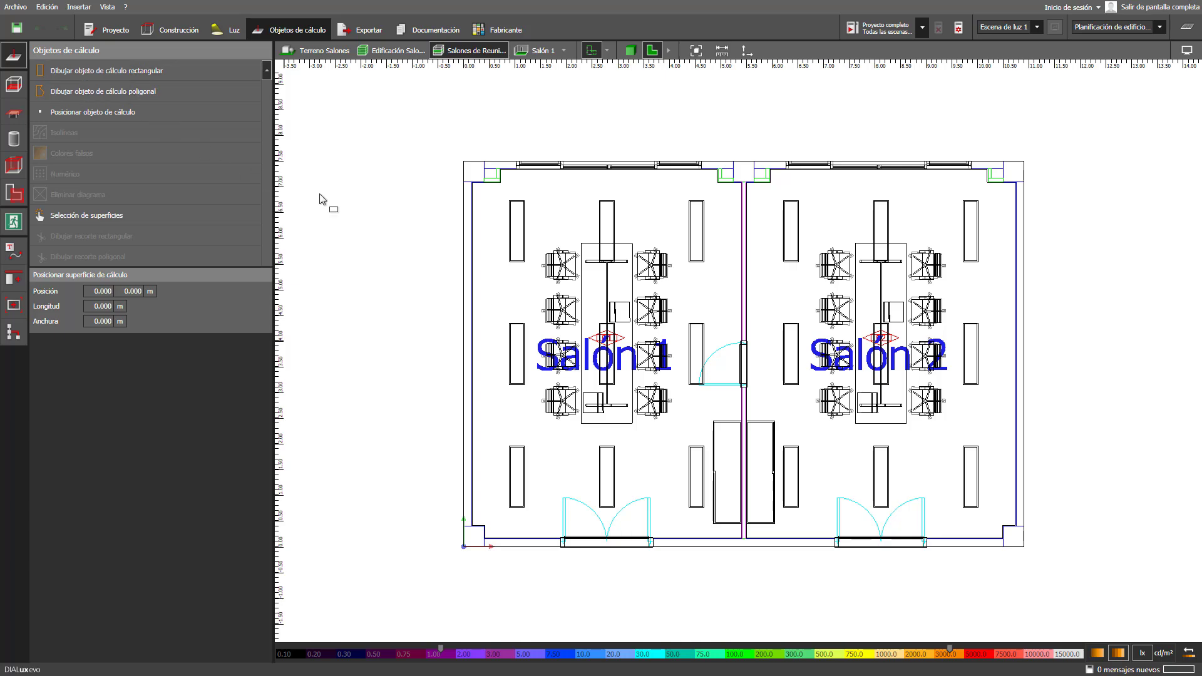
scroll(582, 260, "up", 2)
scroll(540, 265, "up", 3)
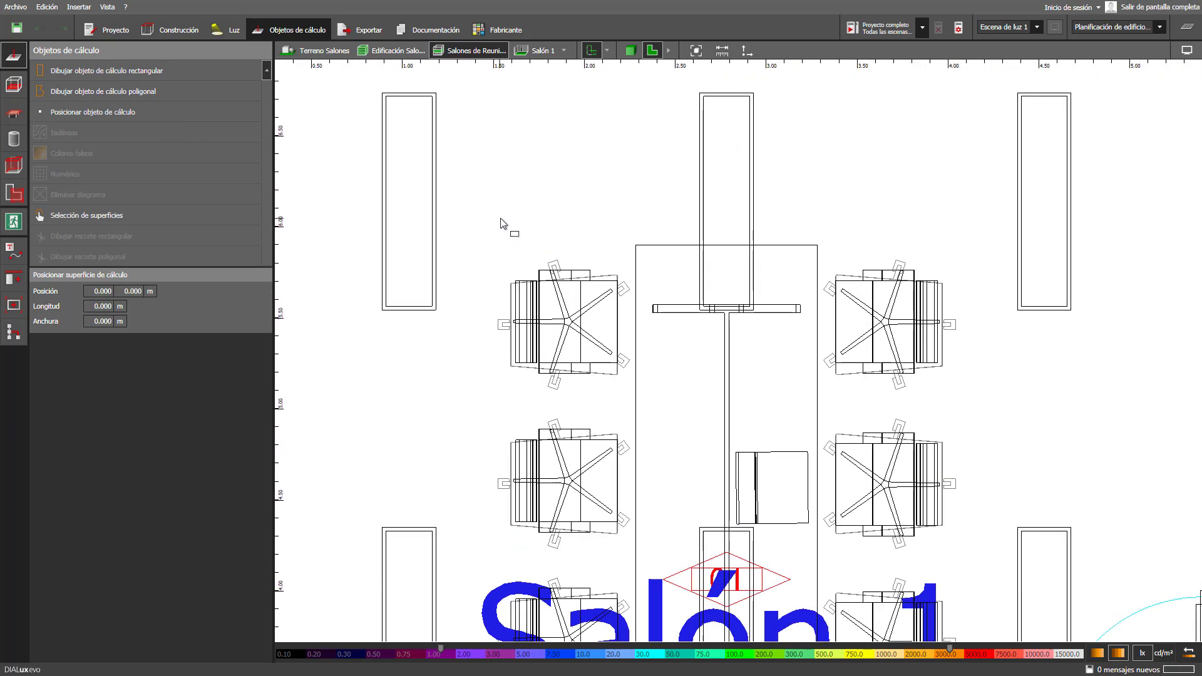
left_click(499, 218)
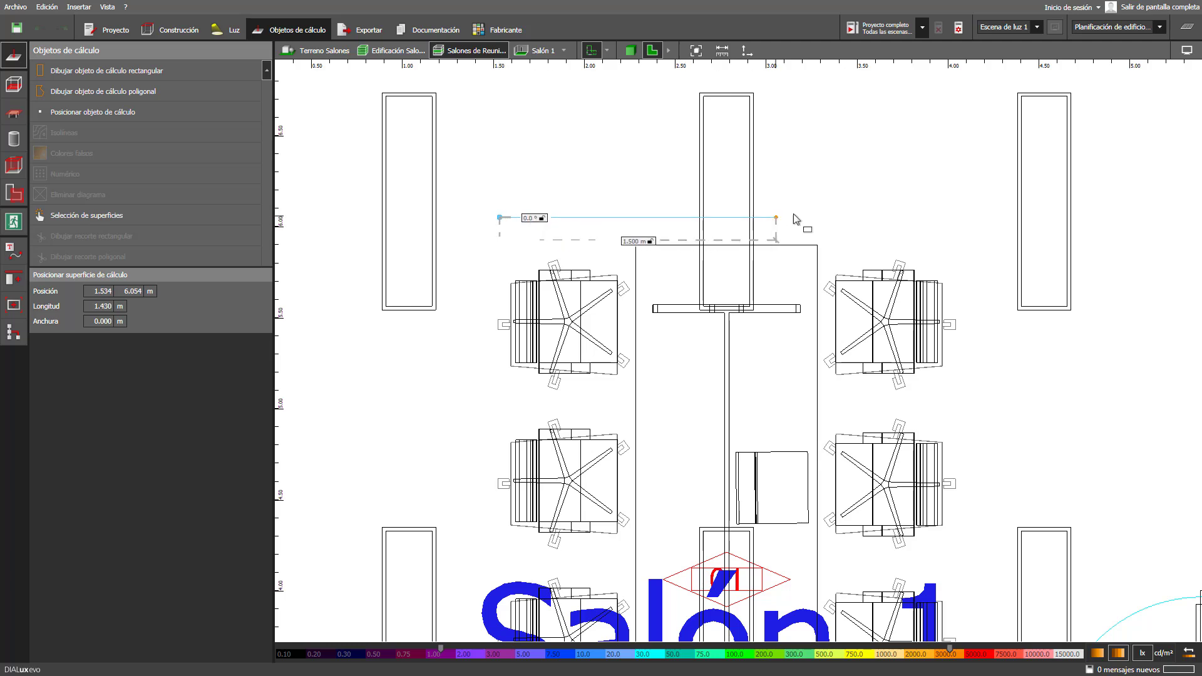
left_click(955, 218)
scroll(945, 298, "down", 3)
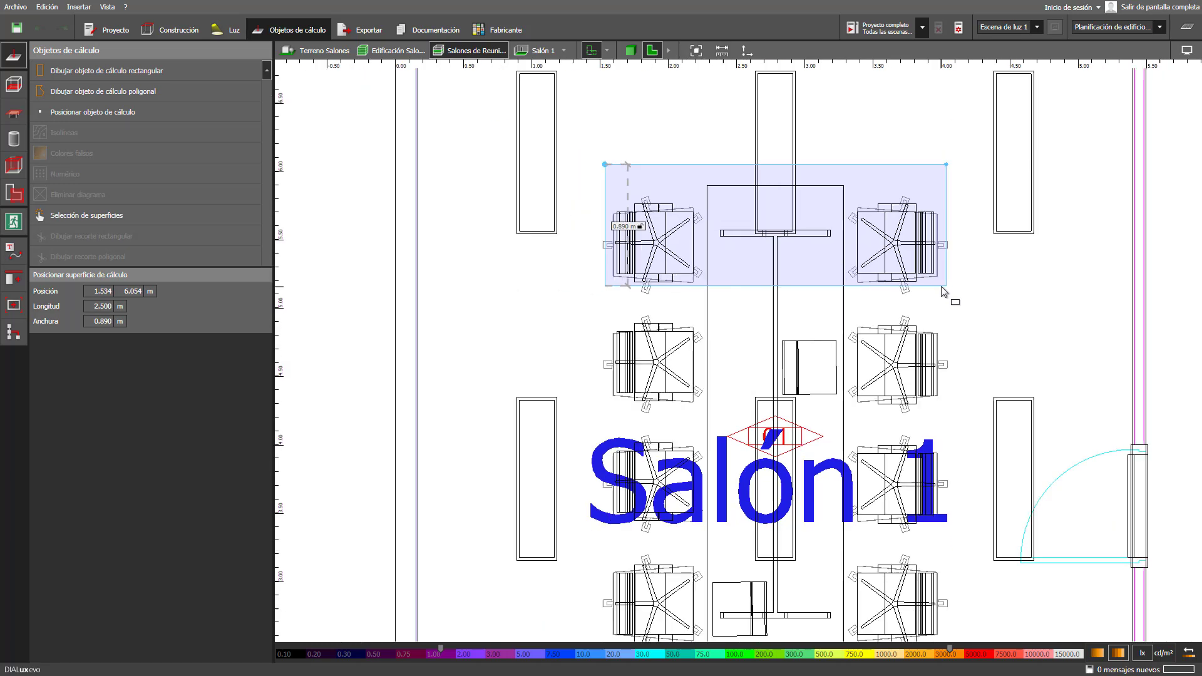
scroll(917, 321, "up", 2)
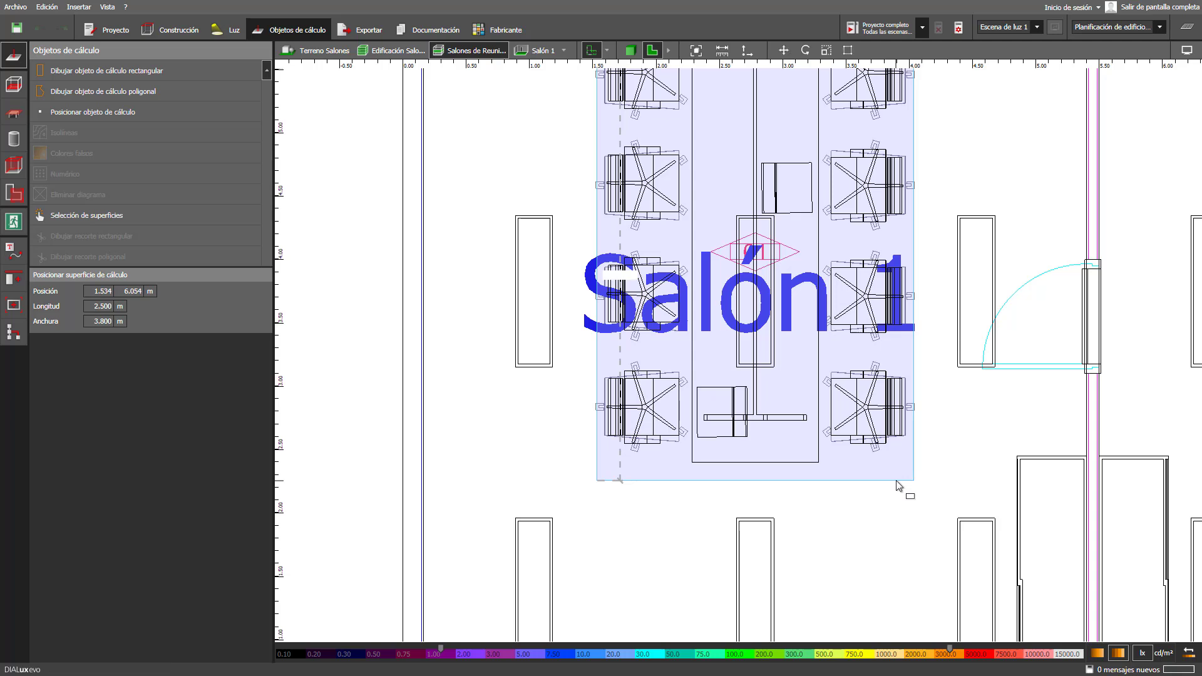
left_click(896, 482)
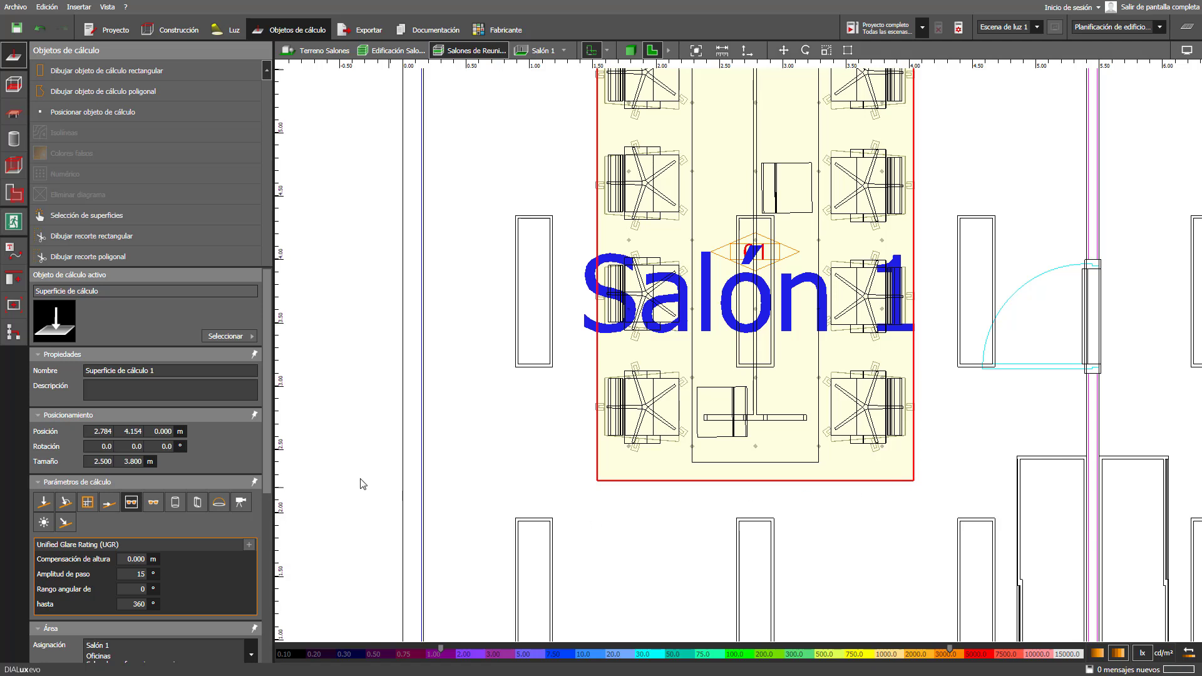
Step: Rename the Salón 1 calculation surface "Superficie UGR Salón 1" and set its Z position to 1.200 m
left_click(123, 370)
left_click_drag(117, 370, 153, 372)
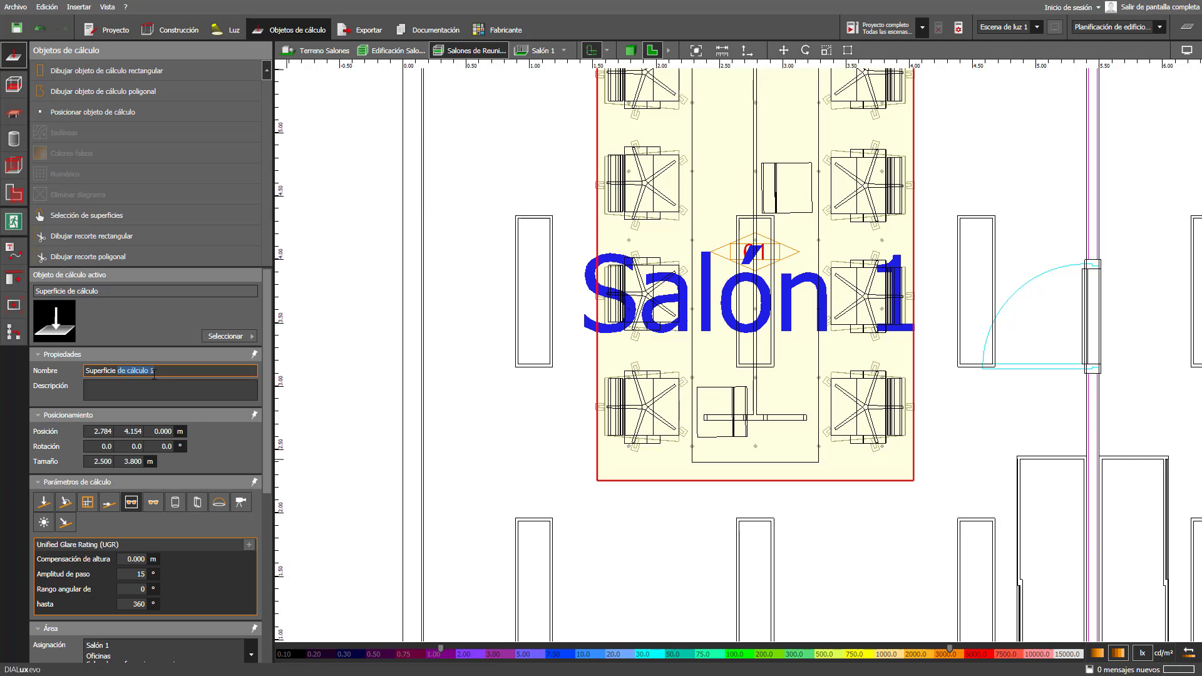
type("UGR Salón 1")
key("Return")
left_click(159, 432)
left_click(160, 432)
type("1.20")
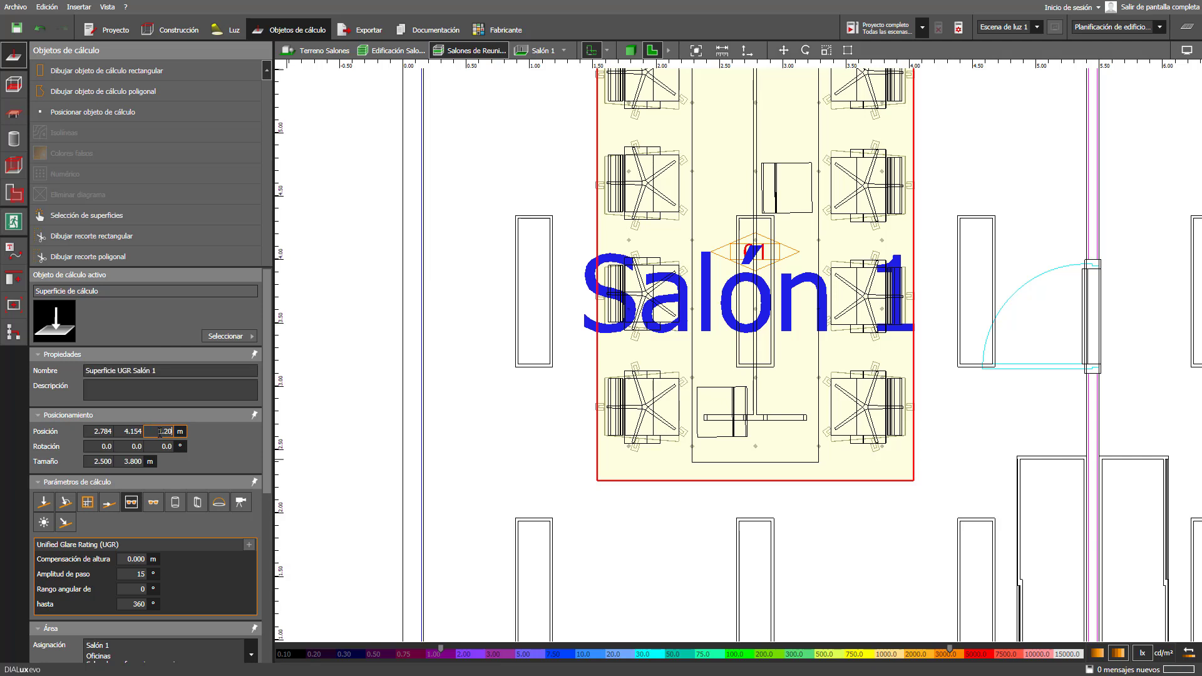
key("Return")
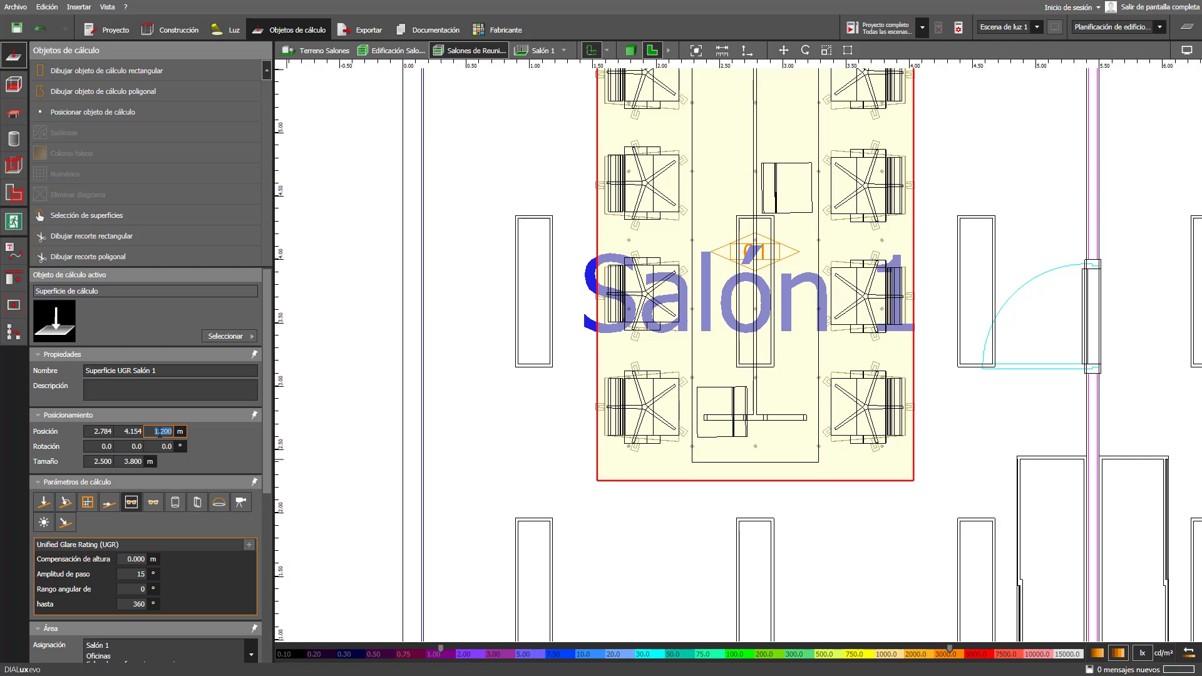
key("Escape")
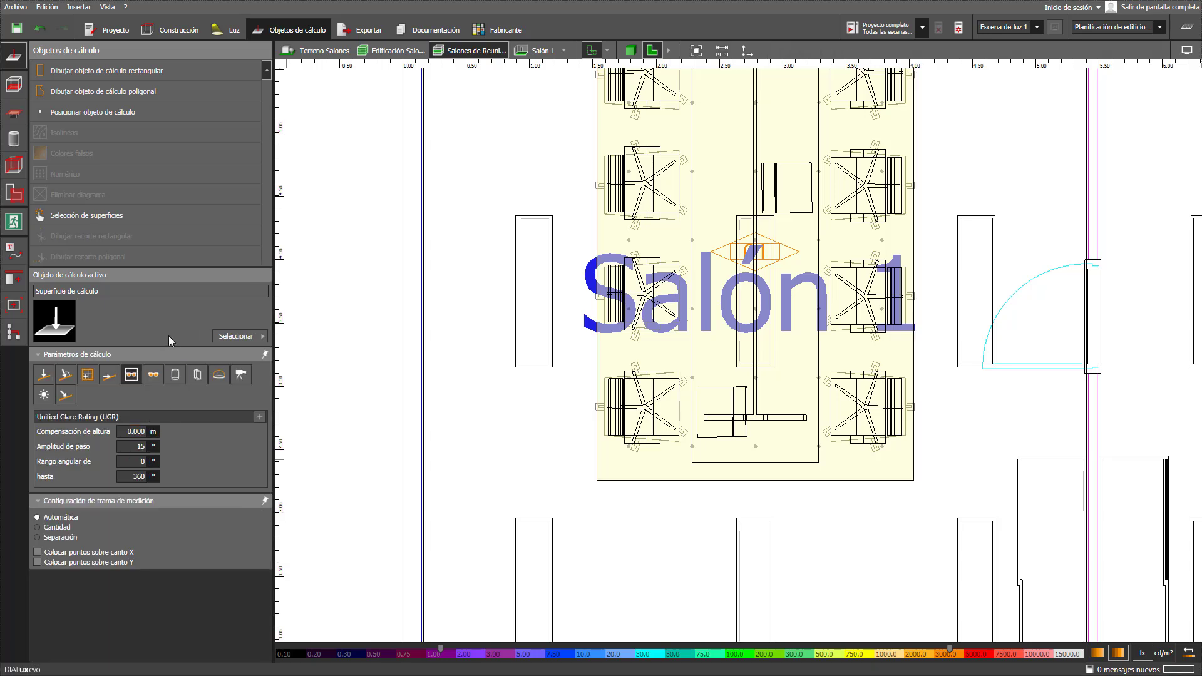
Step: Draw a rectangular calculation surface of about 2.5 by 3.8 m around the table and chairs in Salón 2
left_click(169, 111)
scroll(471, 294, "down", 2)
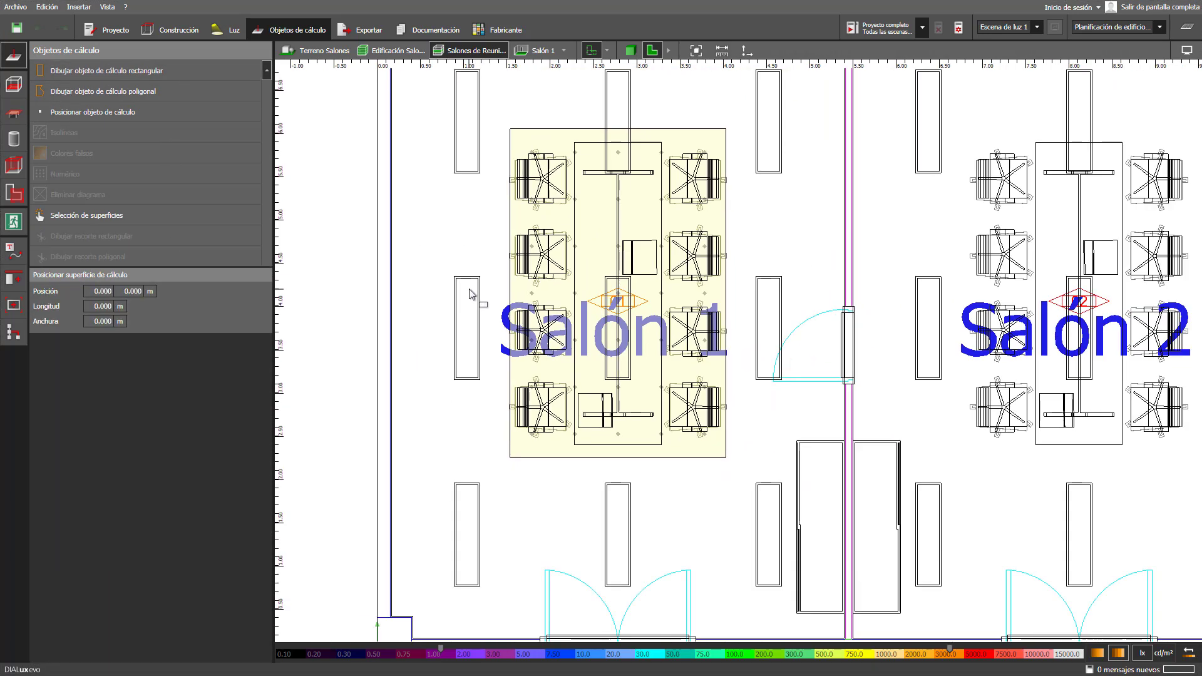
scroll(702, 207, "up", 3)
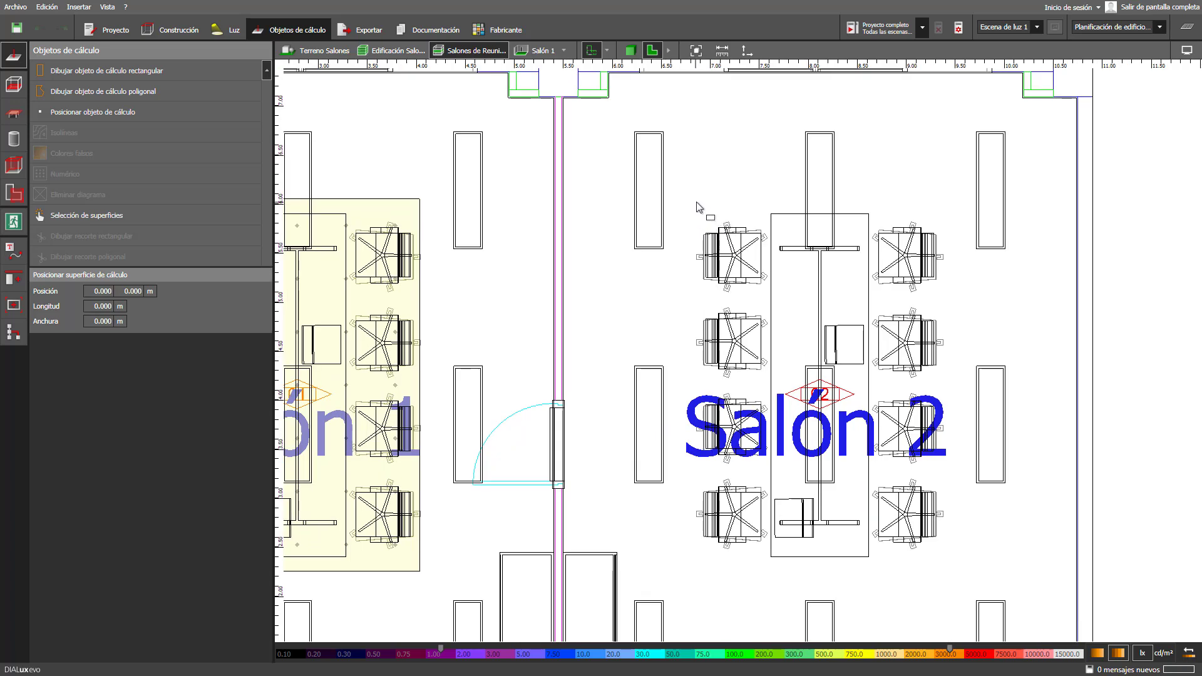
left_click(696, 200)
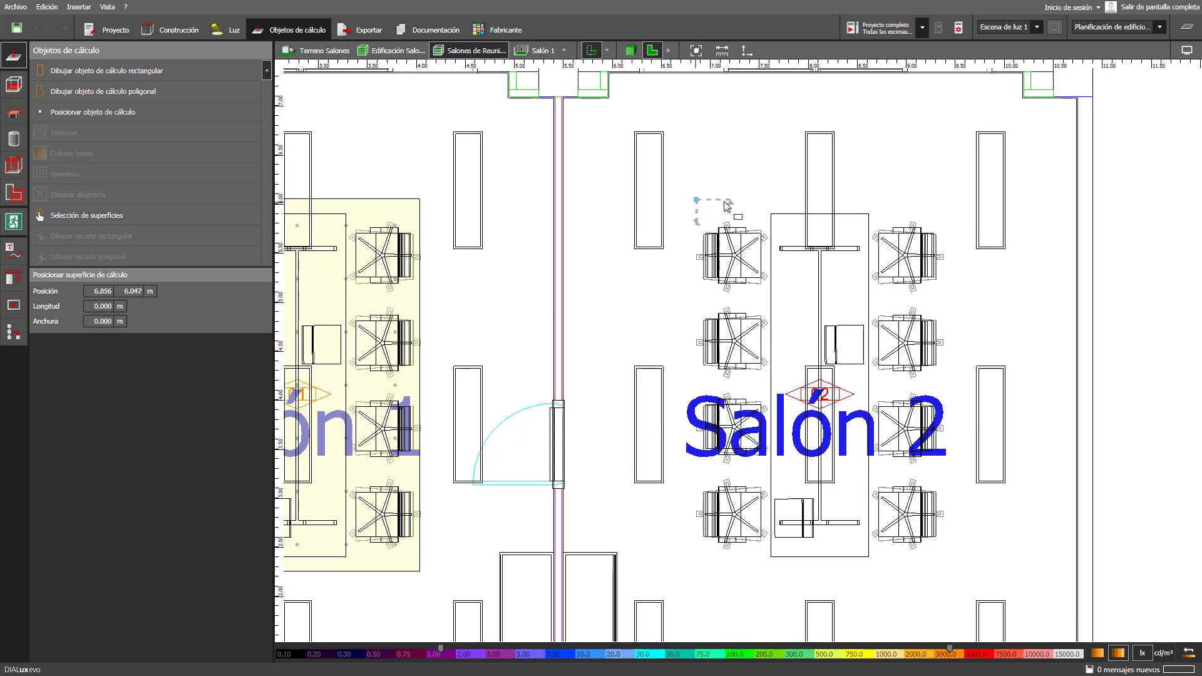
left_click(941, 201)
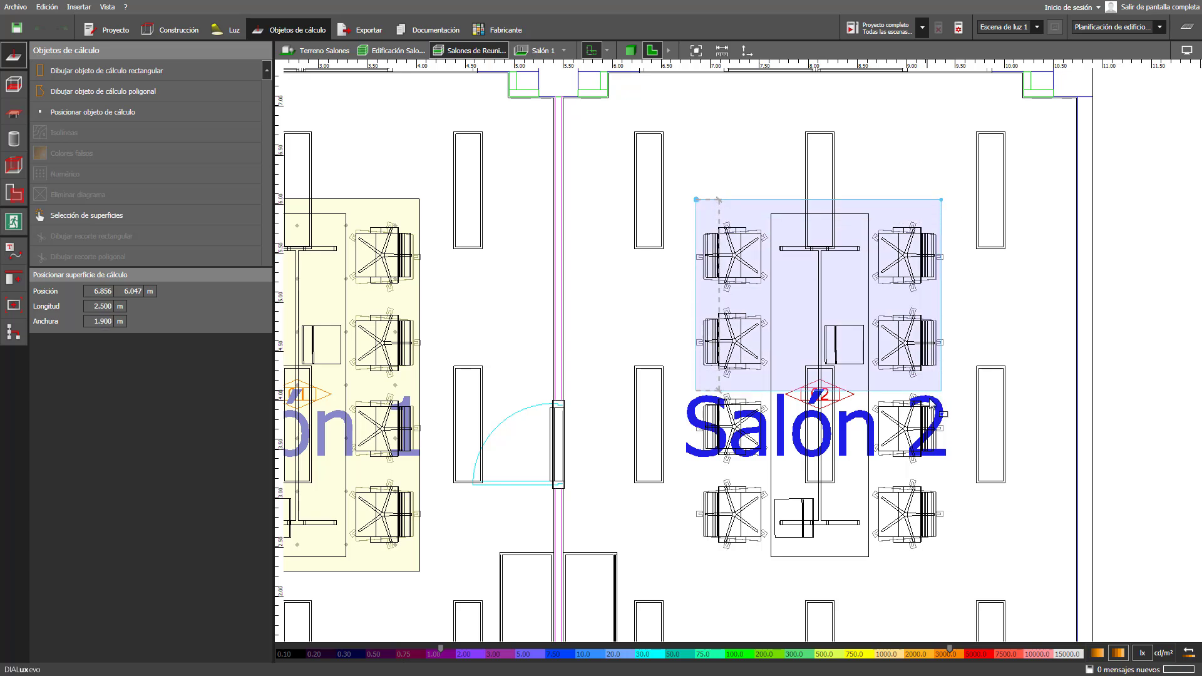
left_click(921, 573)
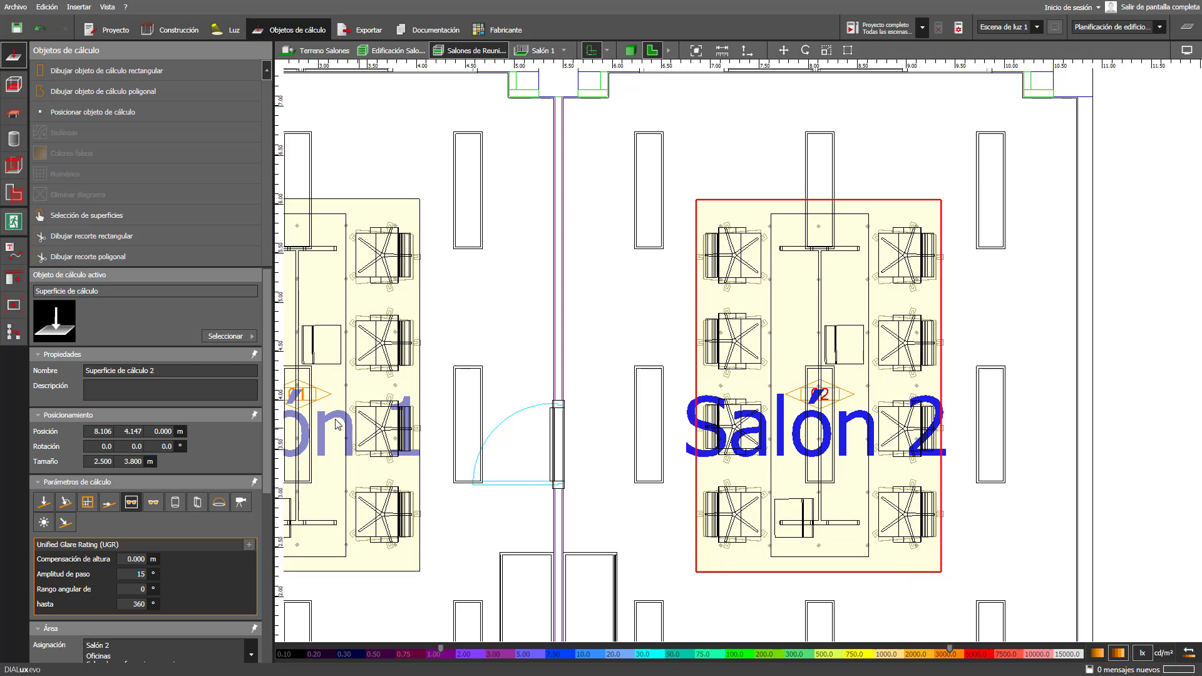
Step: Rename the Salón 2 calculation surface "Superficie UGR Salón 2" and set its Z position to 1.200 m
left_click(154, 371)
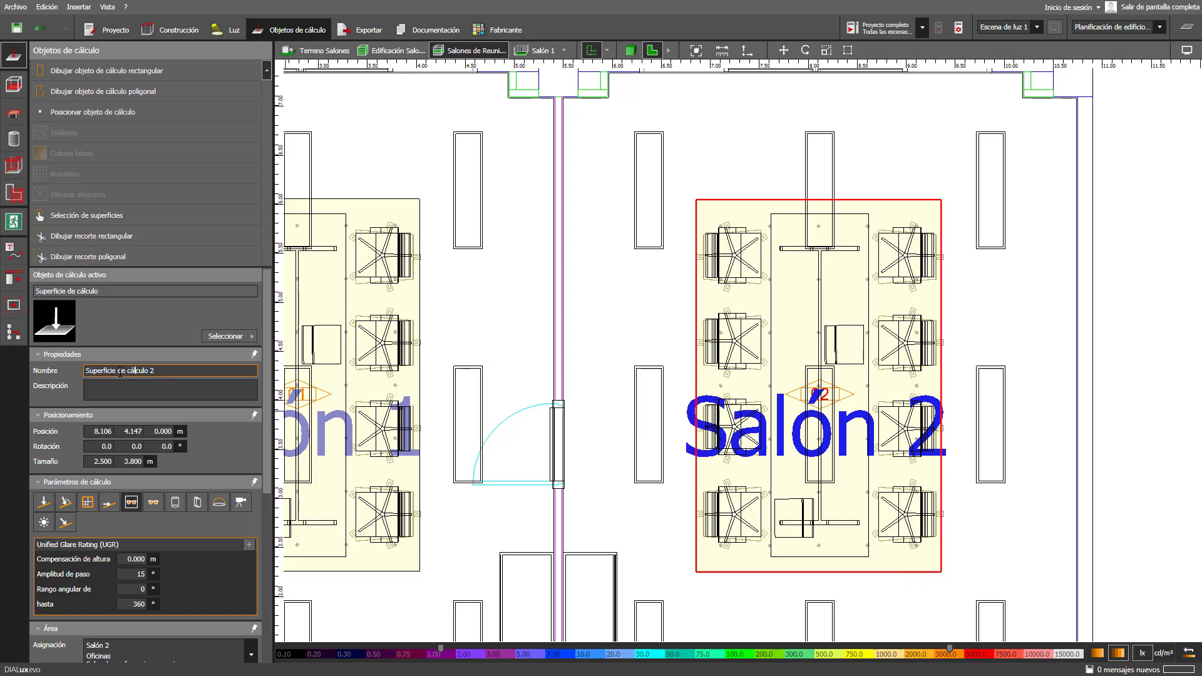
left_click_drag(118, 371, 155, 372)
type("UGR Salón")
key("ctrl+a")
left_click(163, 430)
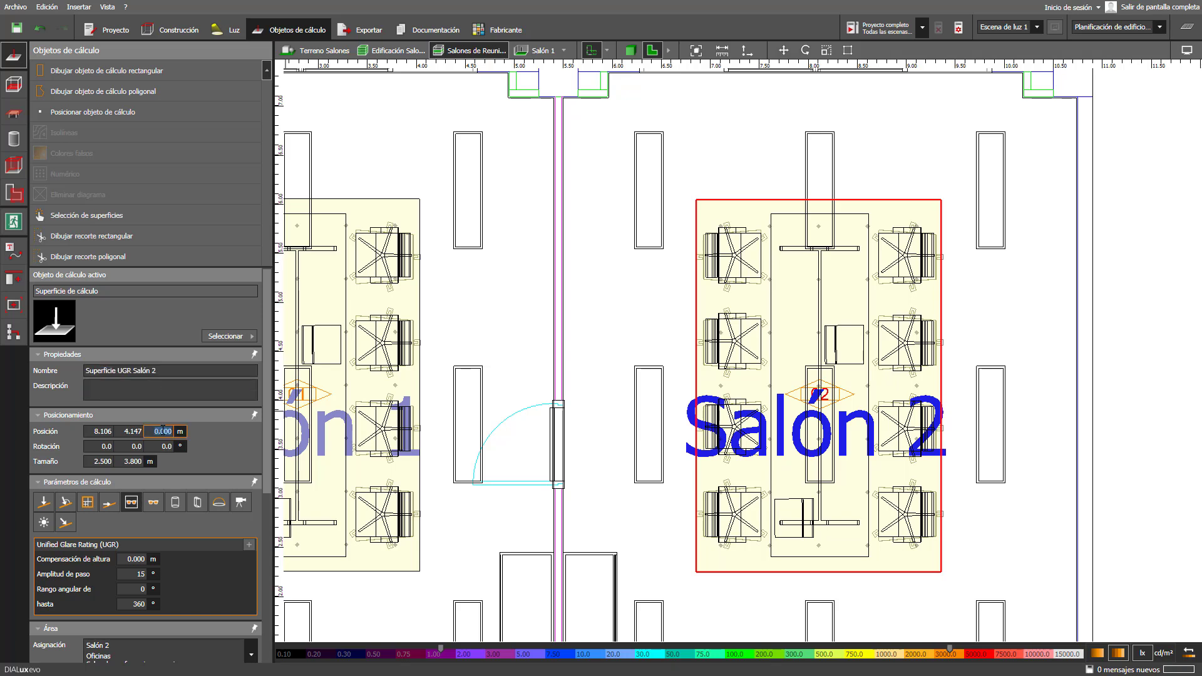
type("1.2")
key("Return")
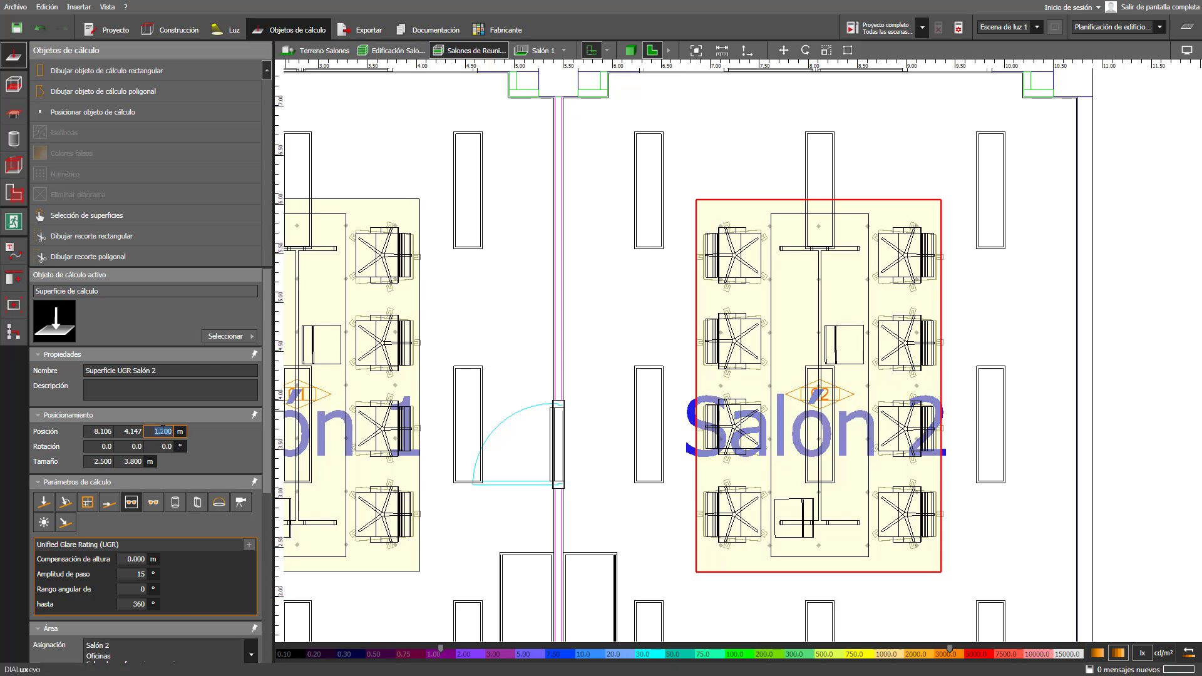
left_click(514, 379)
Step: Return to the 3D view and calculate the complete project for all light scenes
left_click(695, 50)
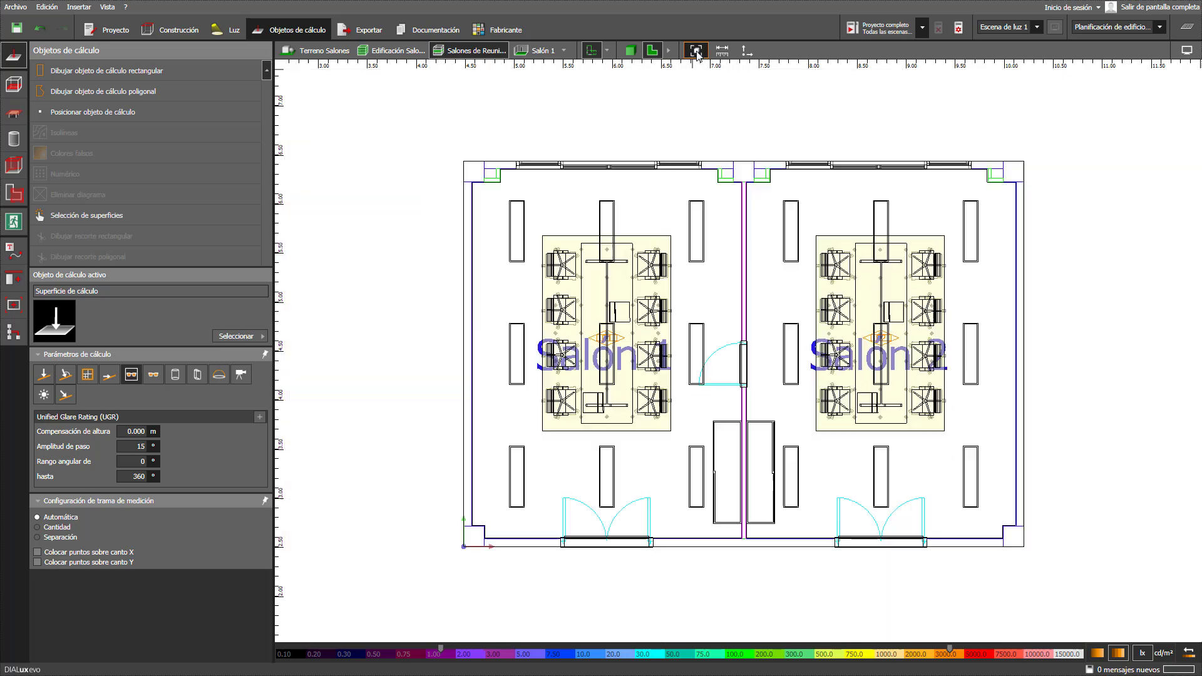
left_click(630, 51)
left_click_drag(619, 244, 646, 216)
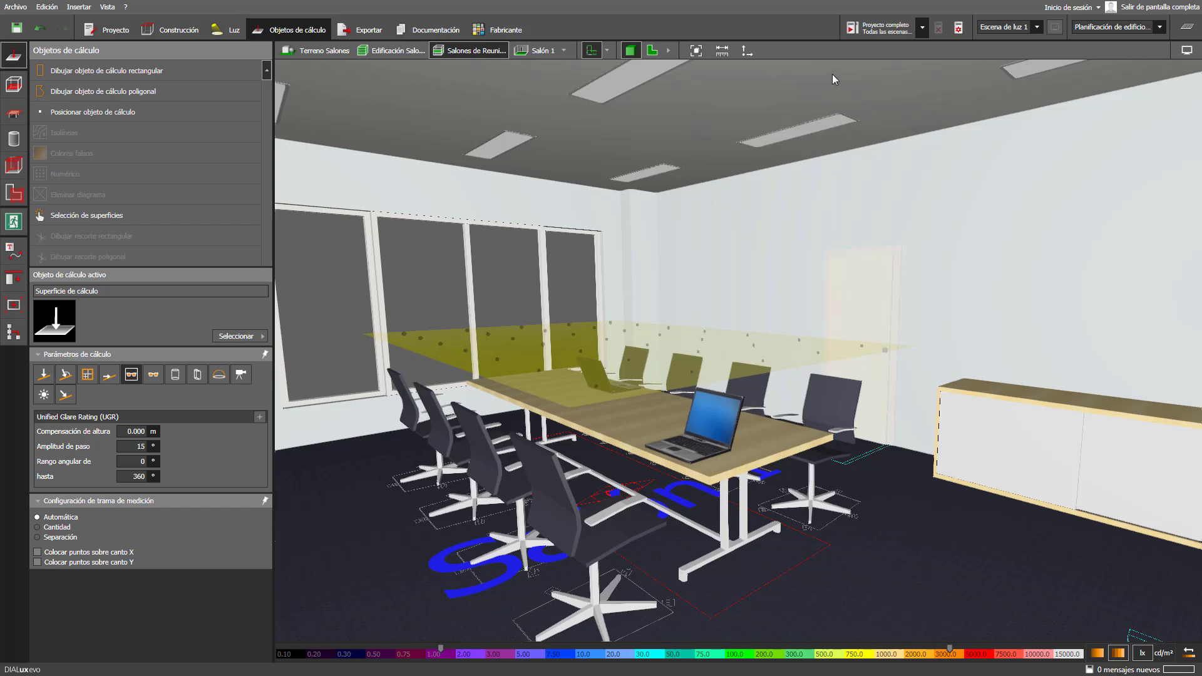
left_click(864, 33)
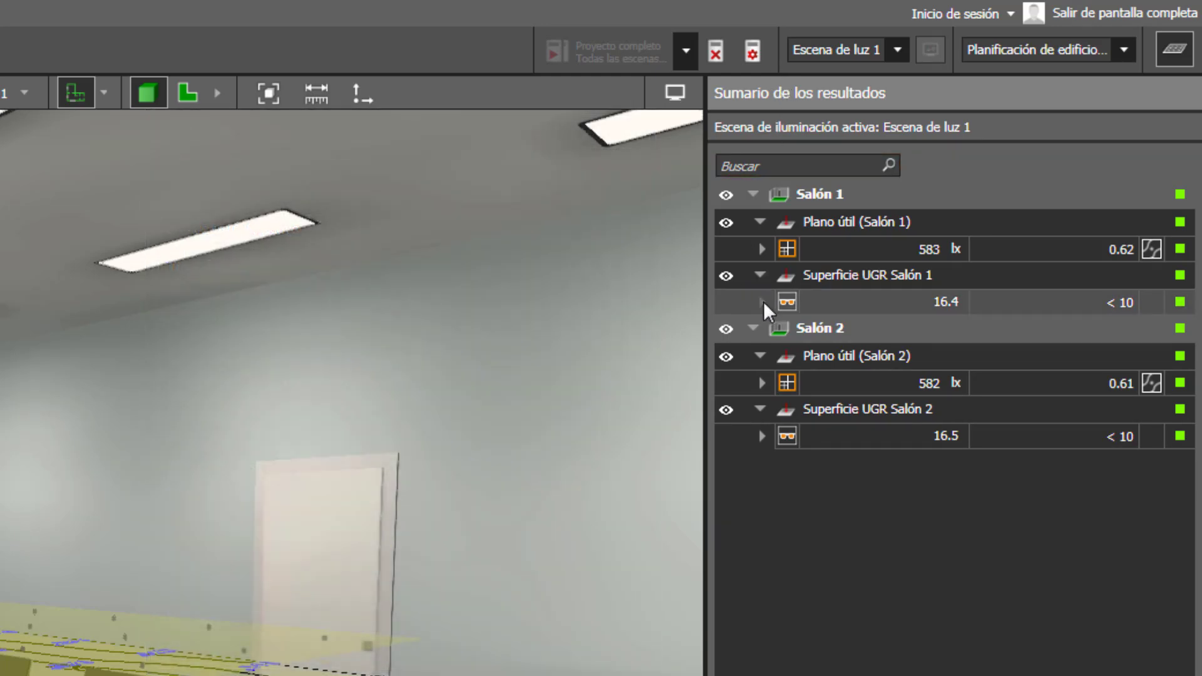
Step: Examine the detailed UGR results of the Salón 1 surface and close the results summary
left_click(762, 302)
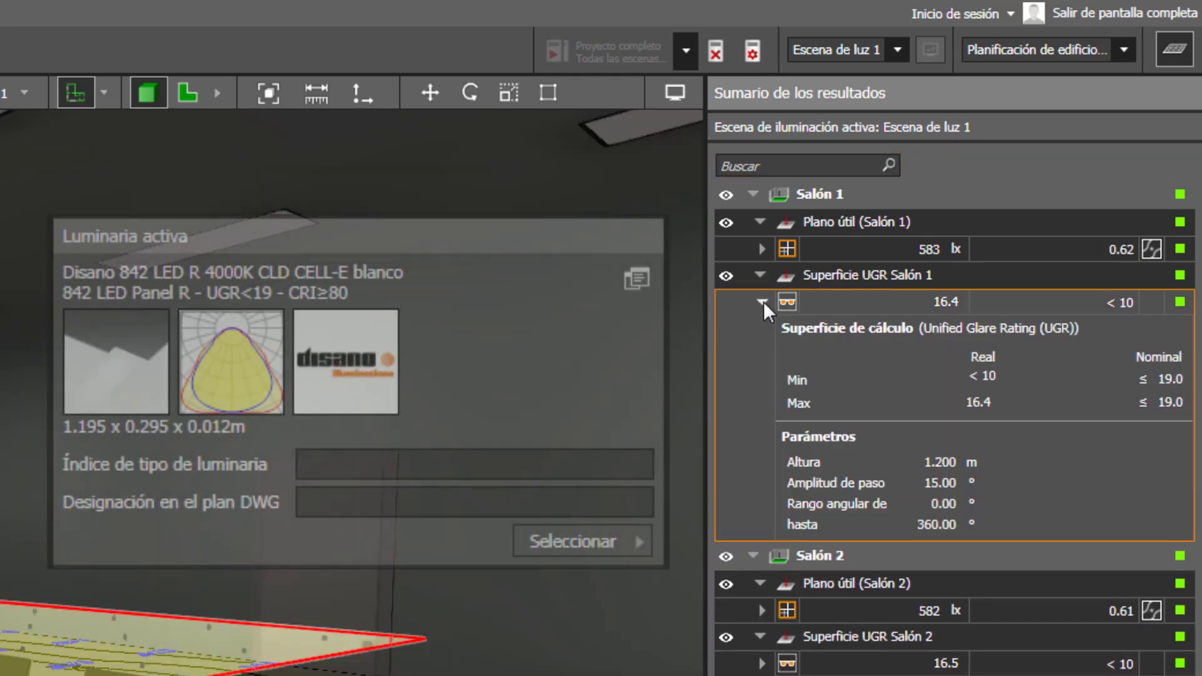
left_click(762, 301)
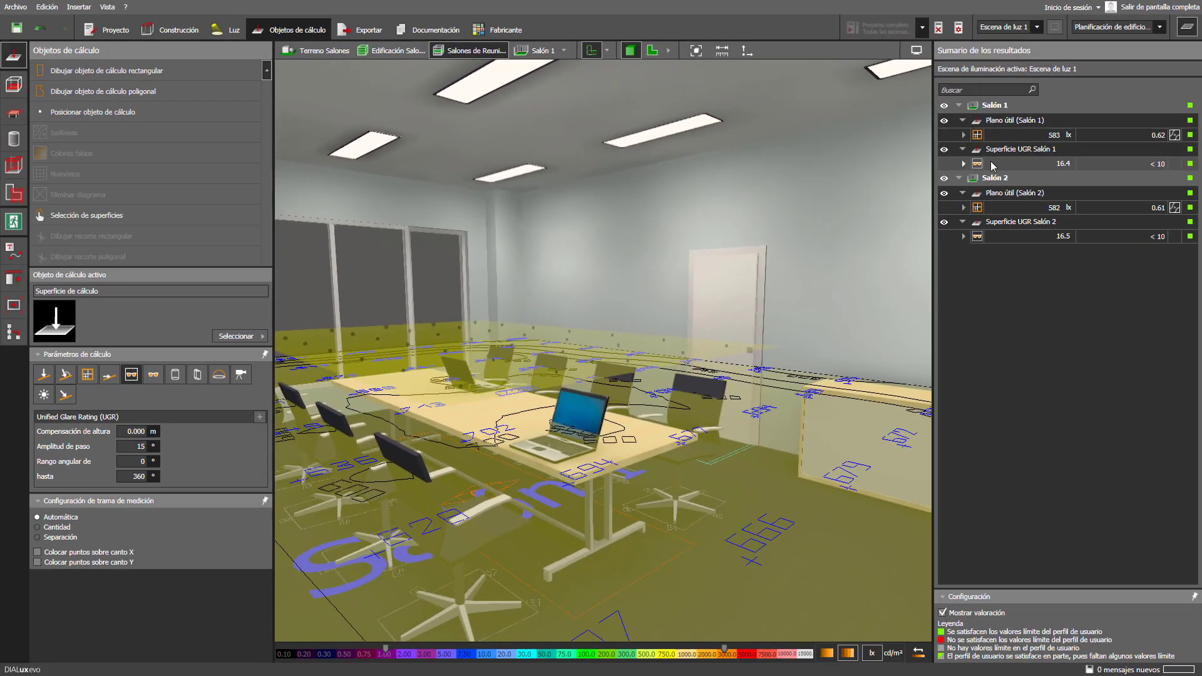
left_click(1188, 28)
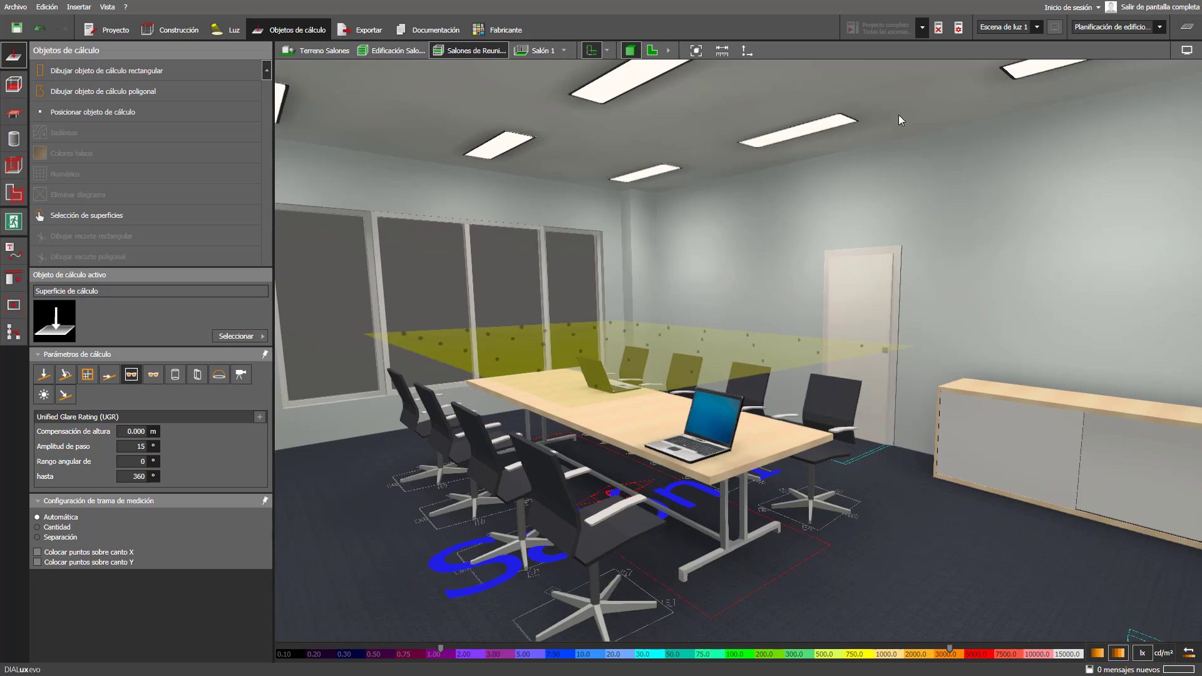
Step: Return to the lighting mode and hide the auxiliary lines in the 3D view
left_click(220, 32)
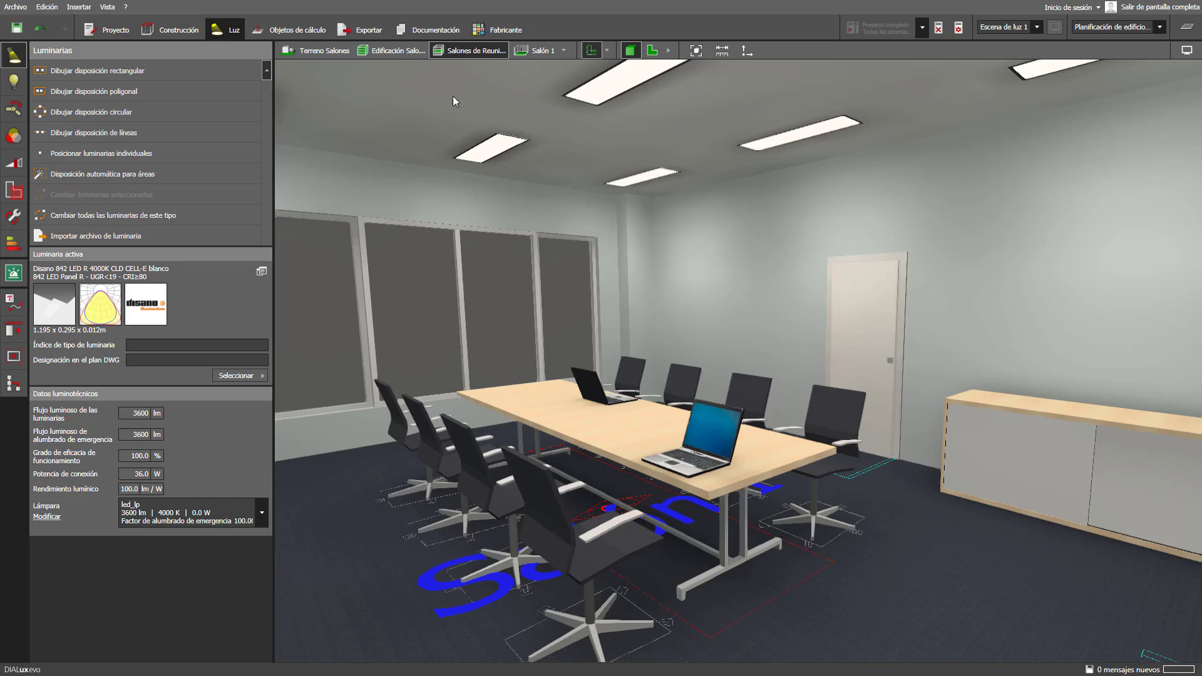
left_click(591, 50)
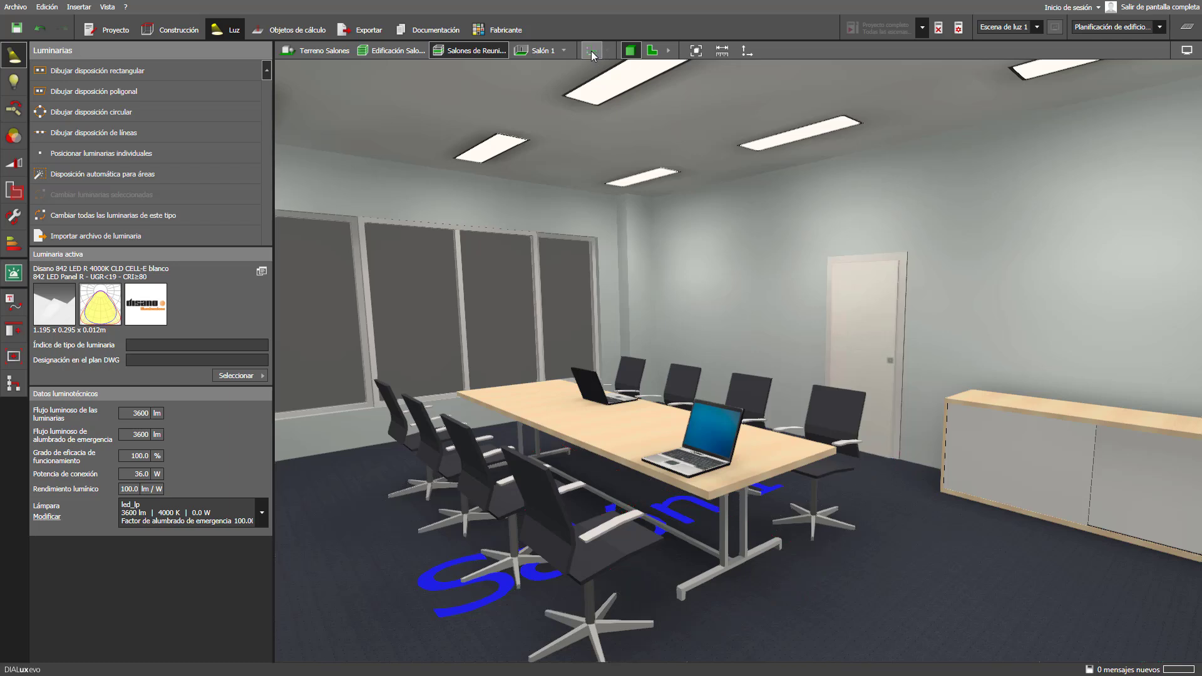